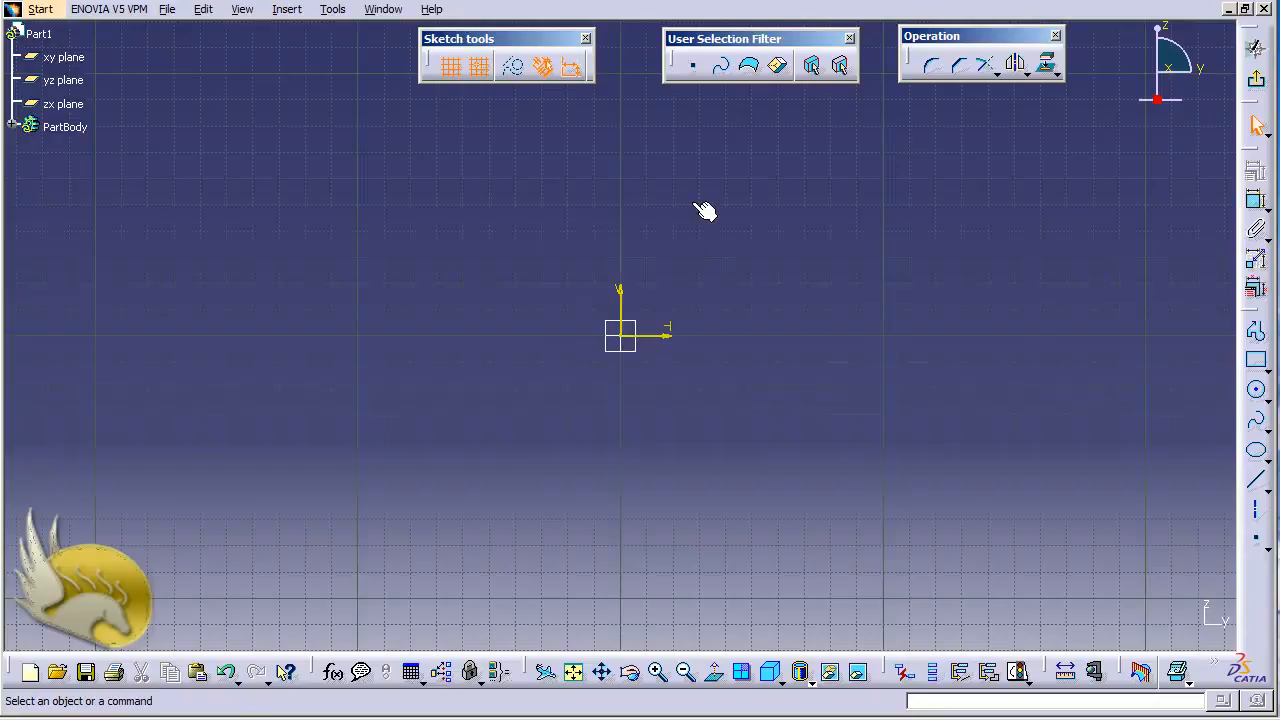
Sketch a rectangle around the origin, with the origin roughly at its centre
left_click(1256, 360)
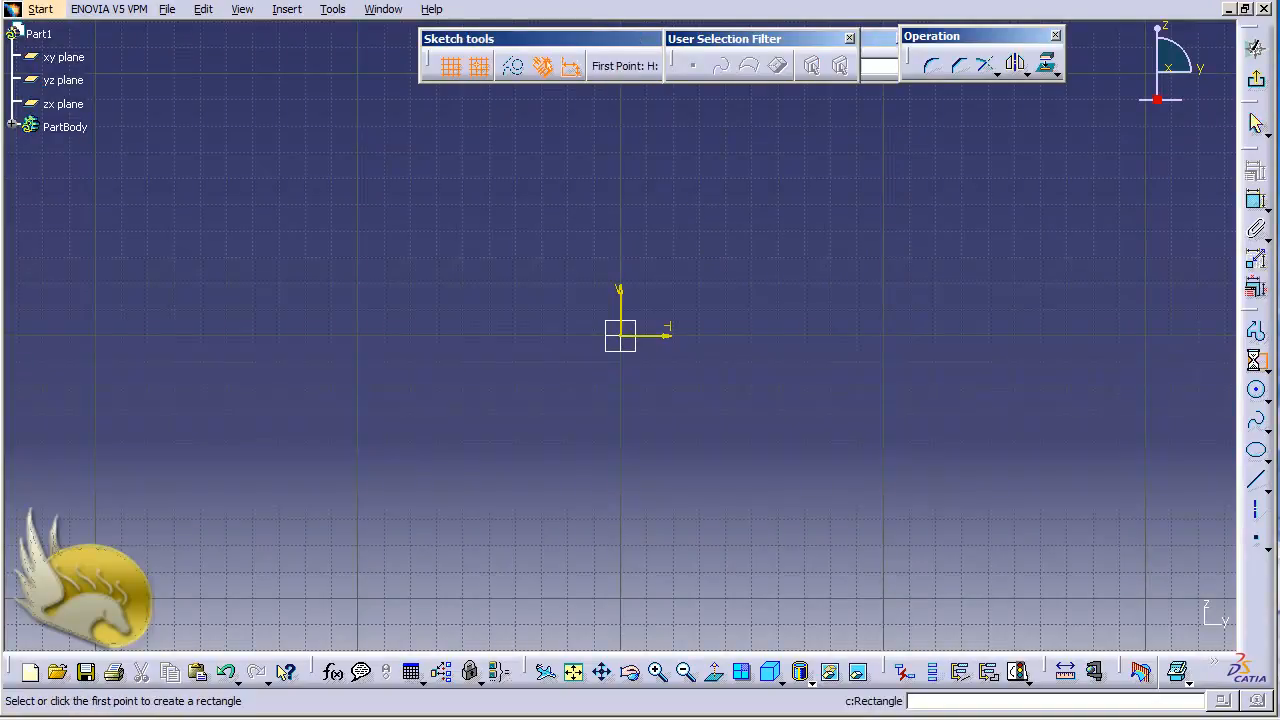
left_click(358, 180)
left_click(909, 492)
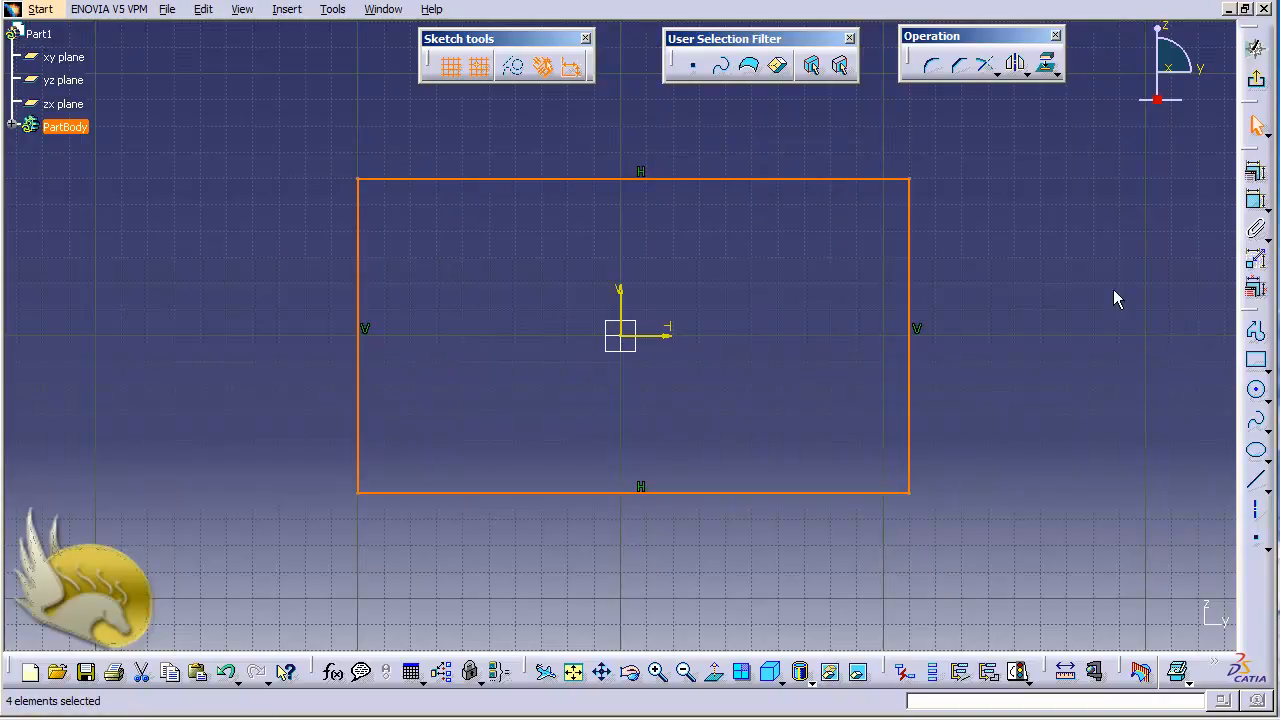
left_click(1021, 251)
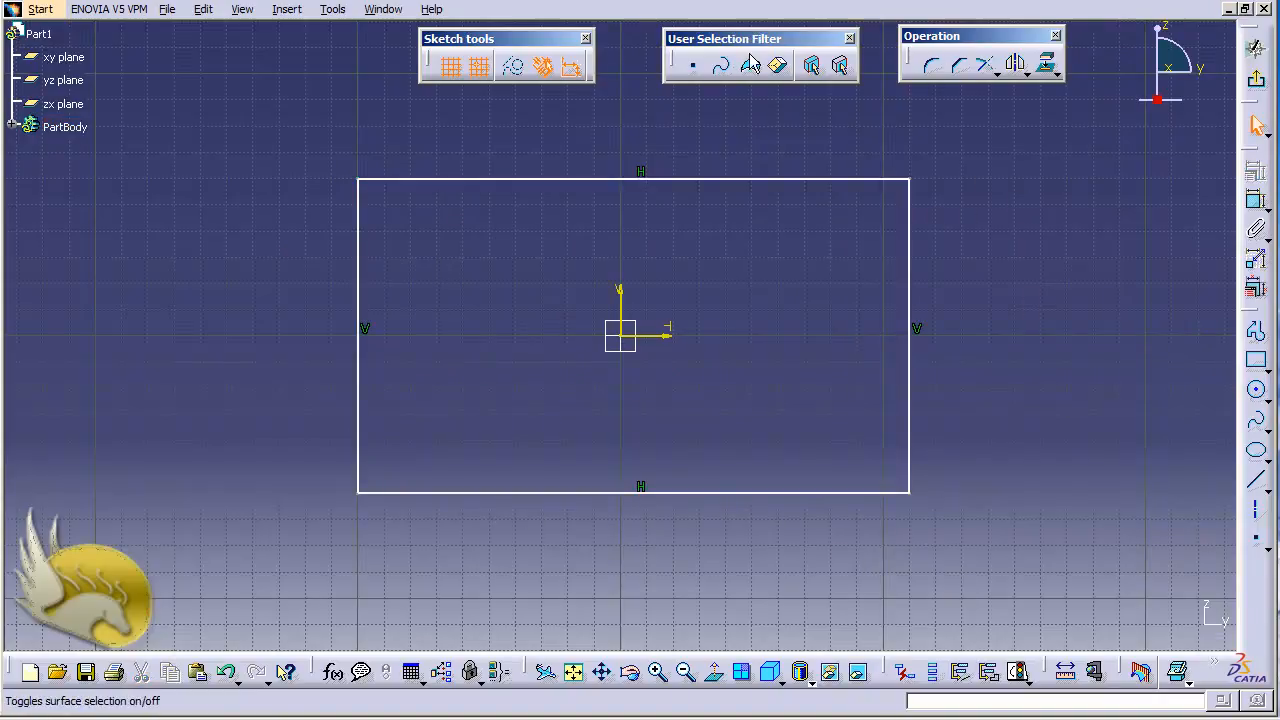
Round the rectangle's lower-right corner with a Corner of about 34 mm radius between the right and bottom edges
left_click(287, 9)
mouse_move(323, 110)
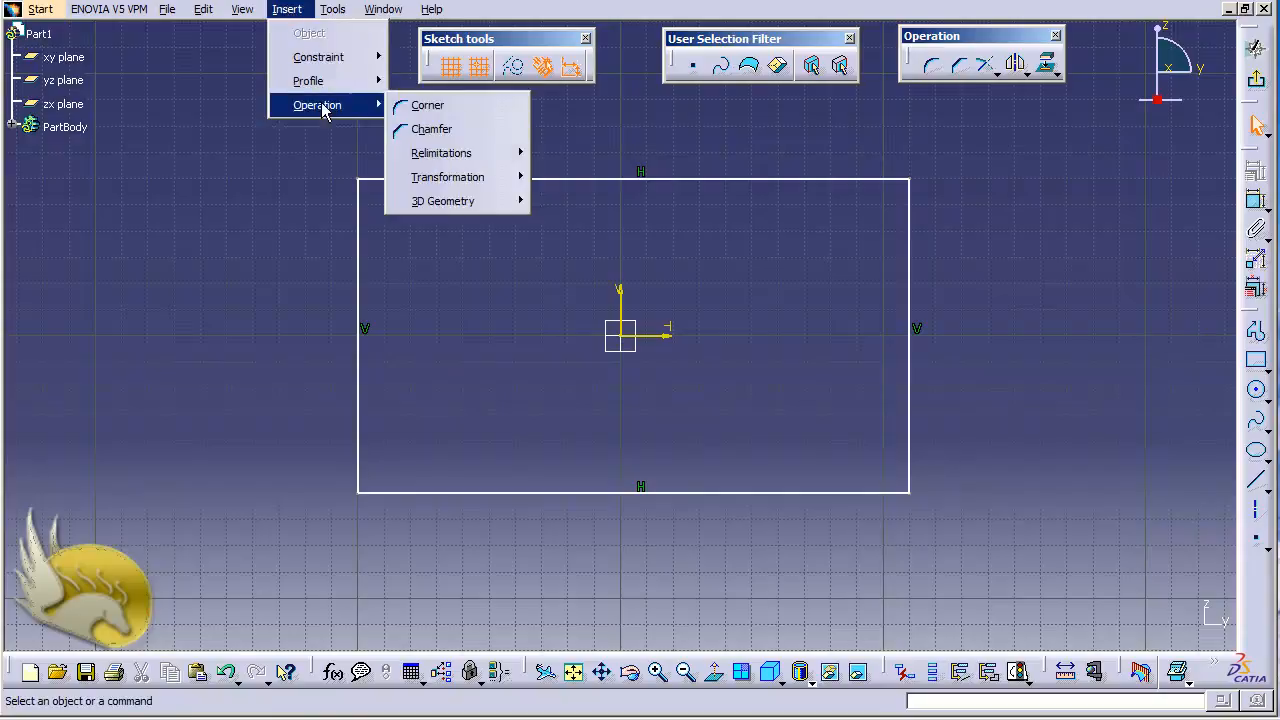
left_click(428, 106)
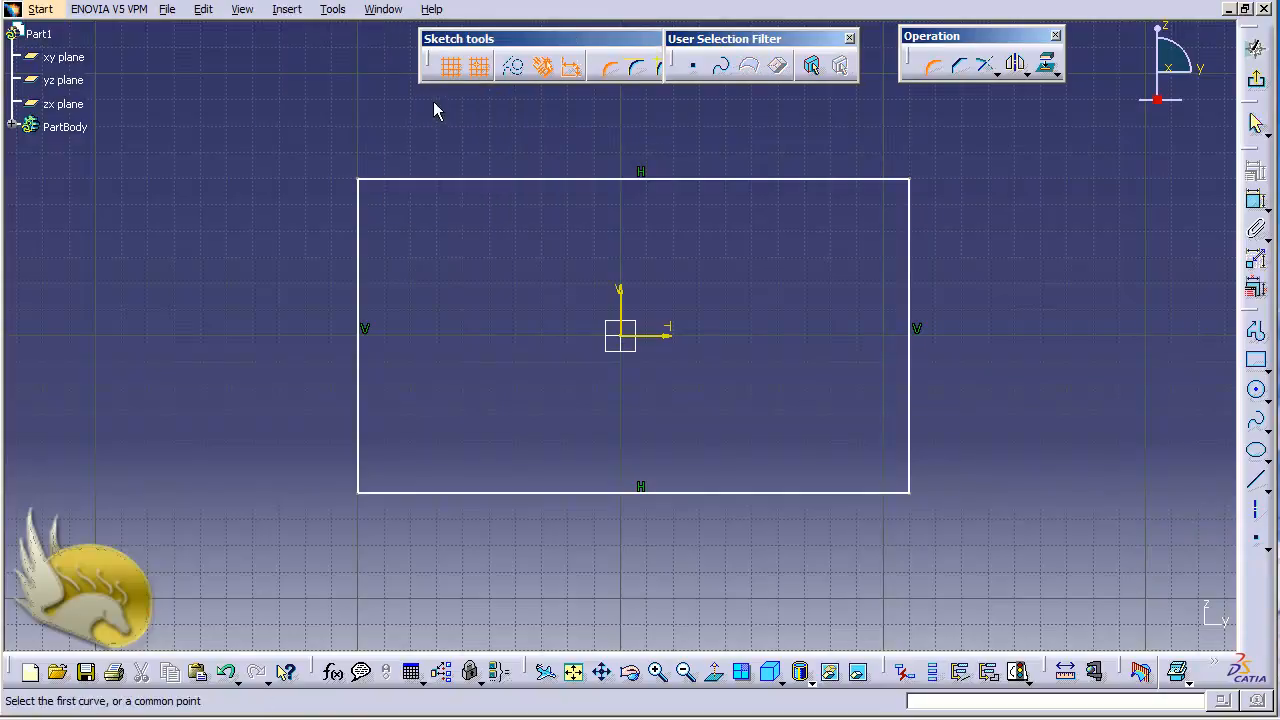
left_click(908, 378)
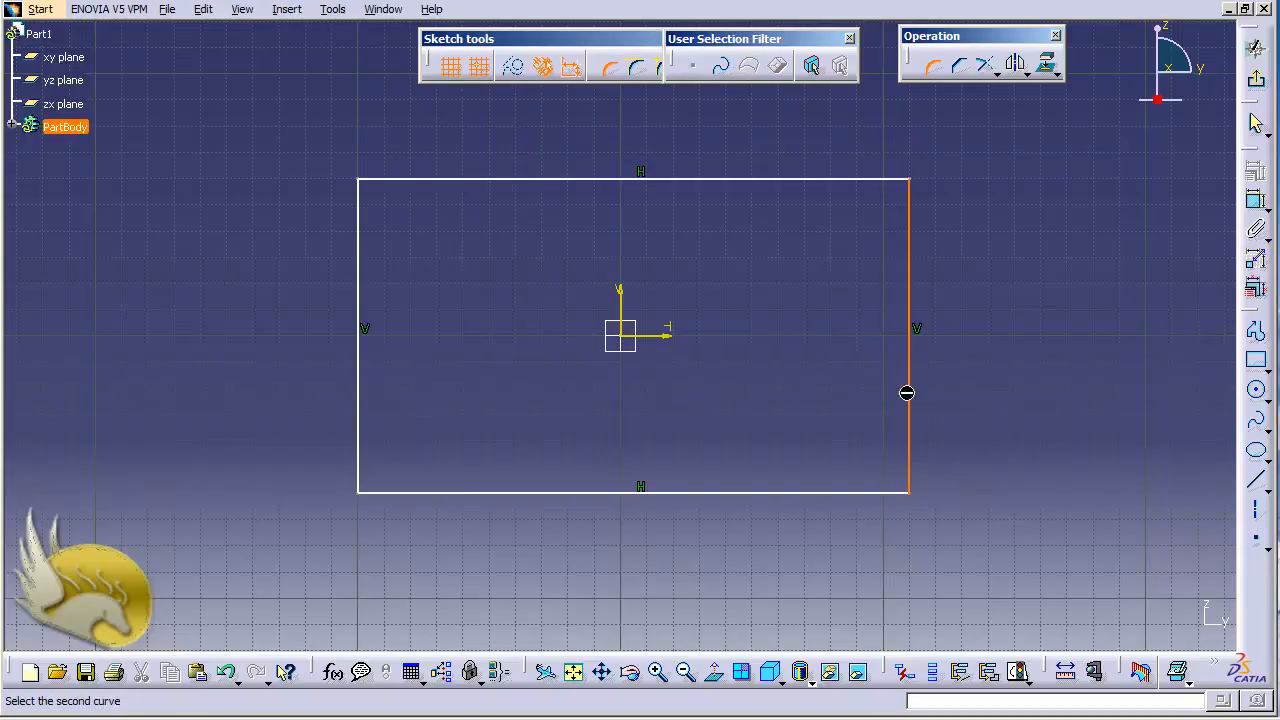
left_click(876, 492)
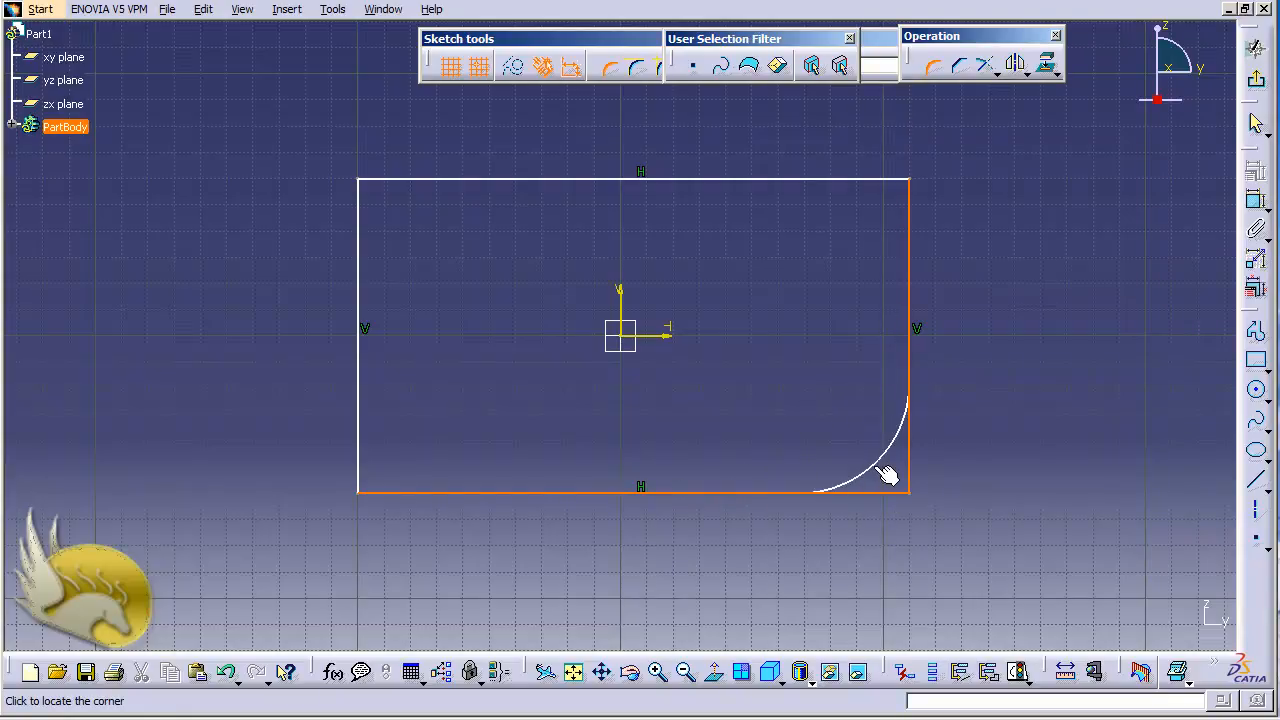
left_click(882, 465)
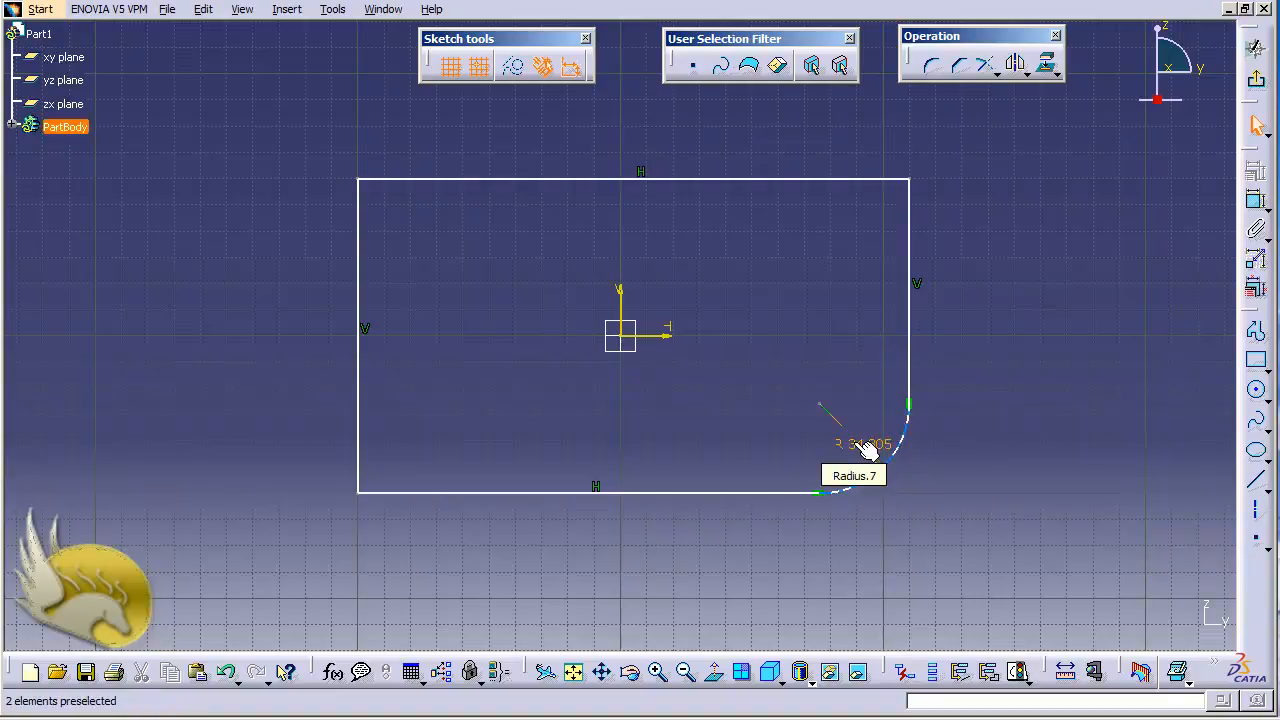
Set the radius of the rounded lower-right corner to 25 mm
double_click(868, 450)
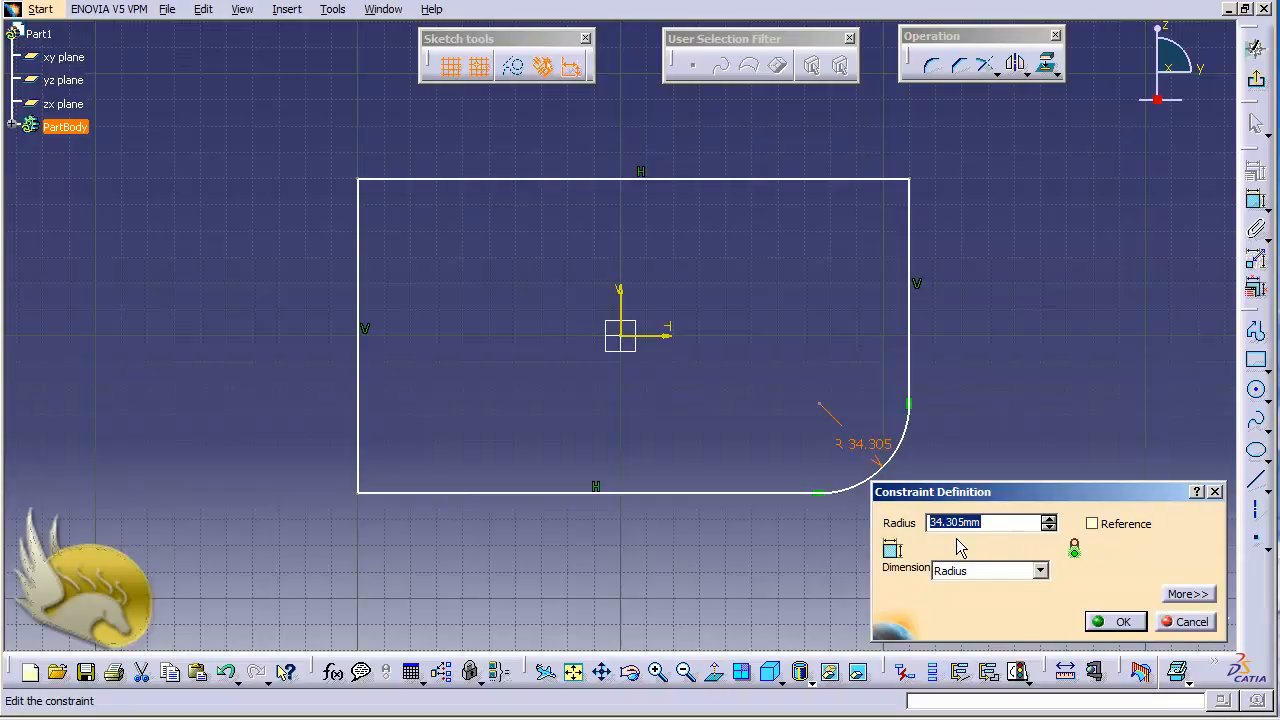
type("25")
key("Return")
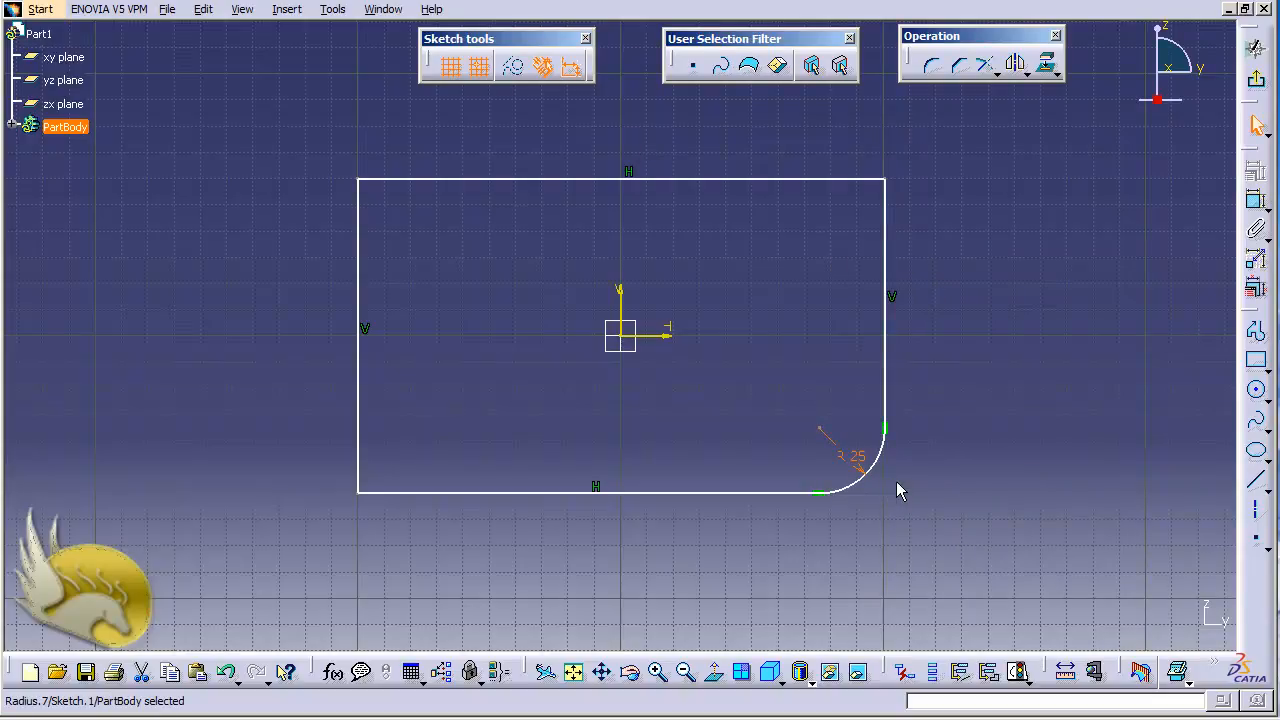
Chamfer the rectangle's lower-left corner between the bottom and left edges at 45 degrees, about 35 mm long
left_click(959, 68)
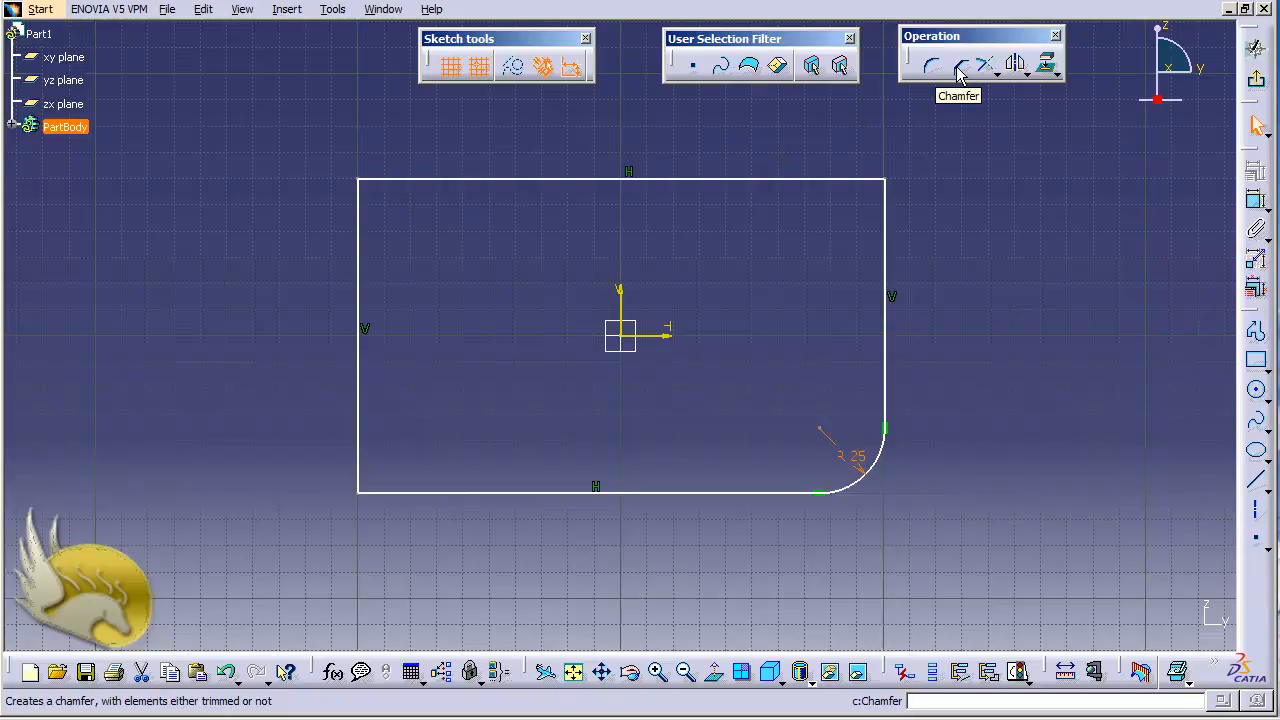
left_click(959, 68)
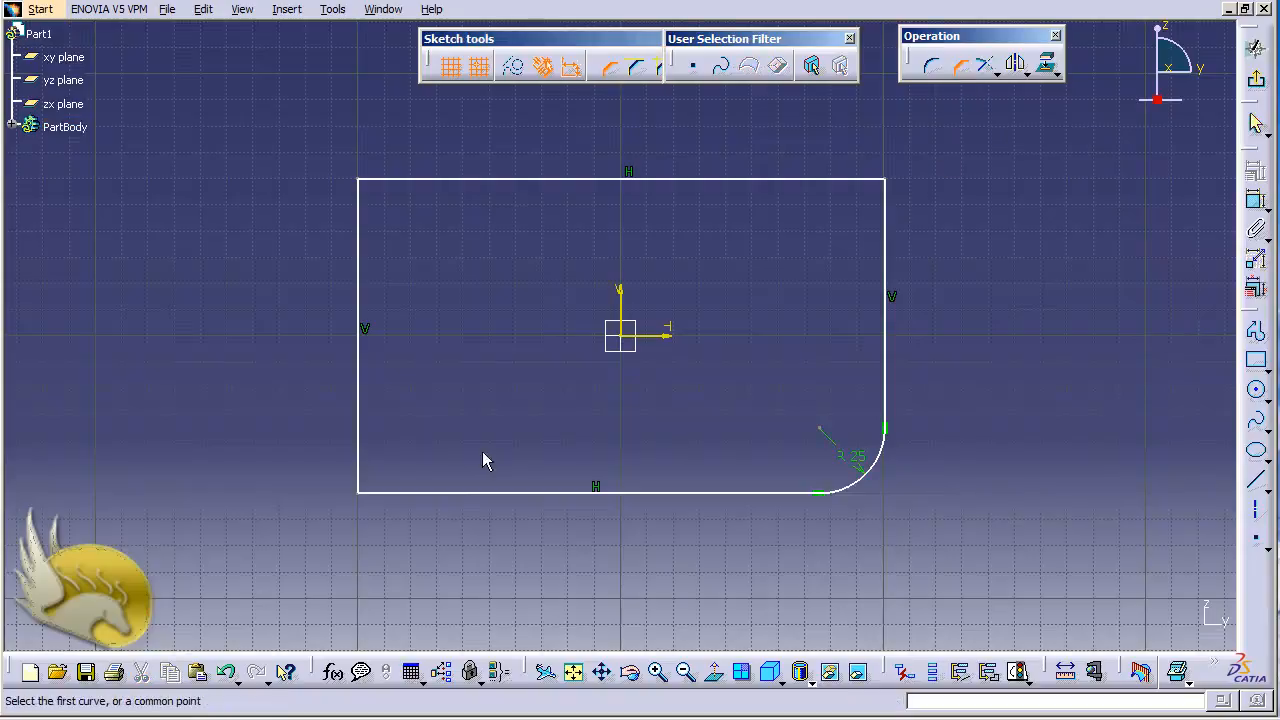
left_click(419, 491)
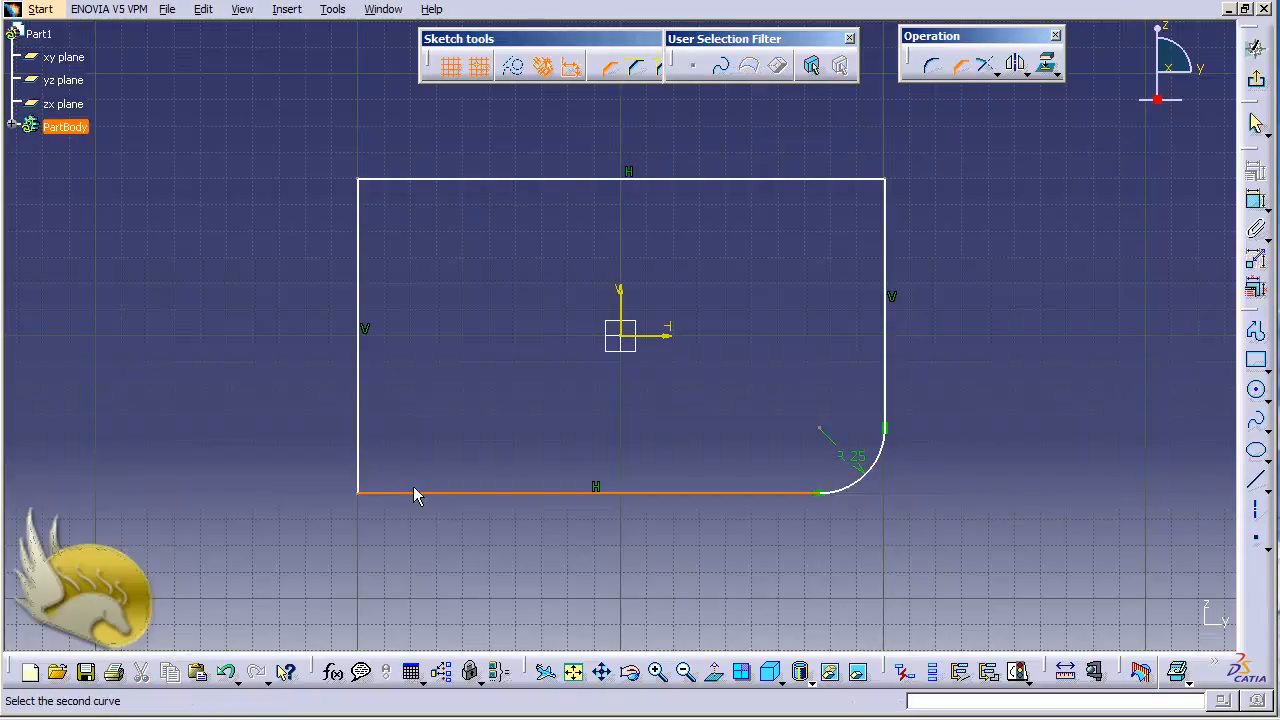
left_click(359, 436)
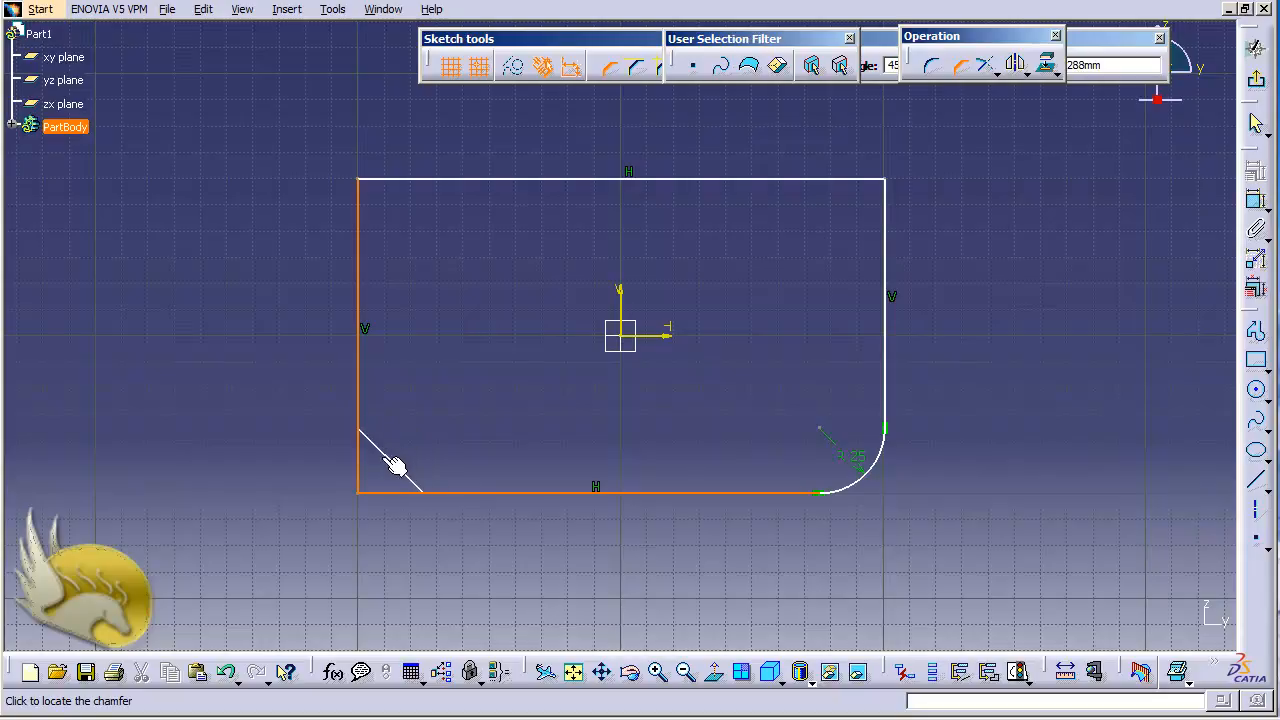
left_click(398, 461)
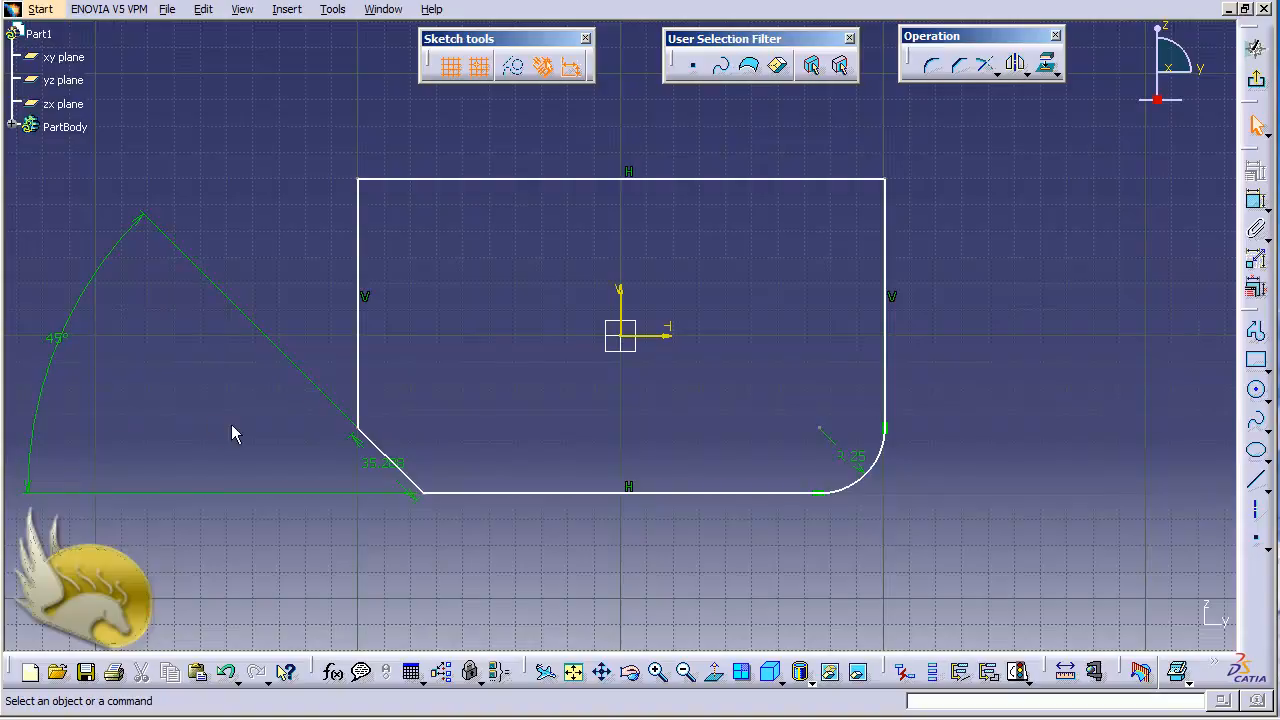
Set the chamfer's angle to 30 degrees and move the angle dimension close to the chamfer
double_click(58, 338)
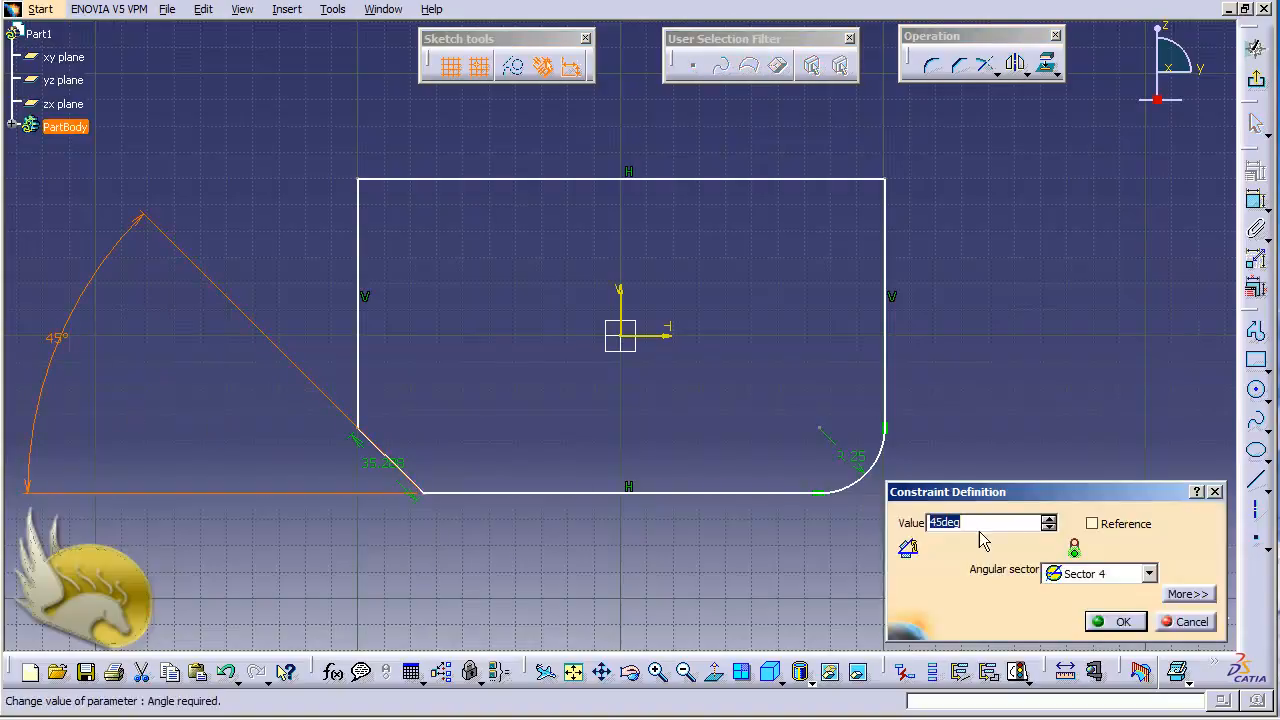
type("30")
key("Return")
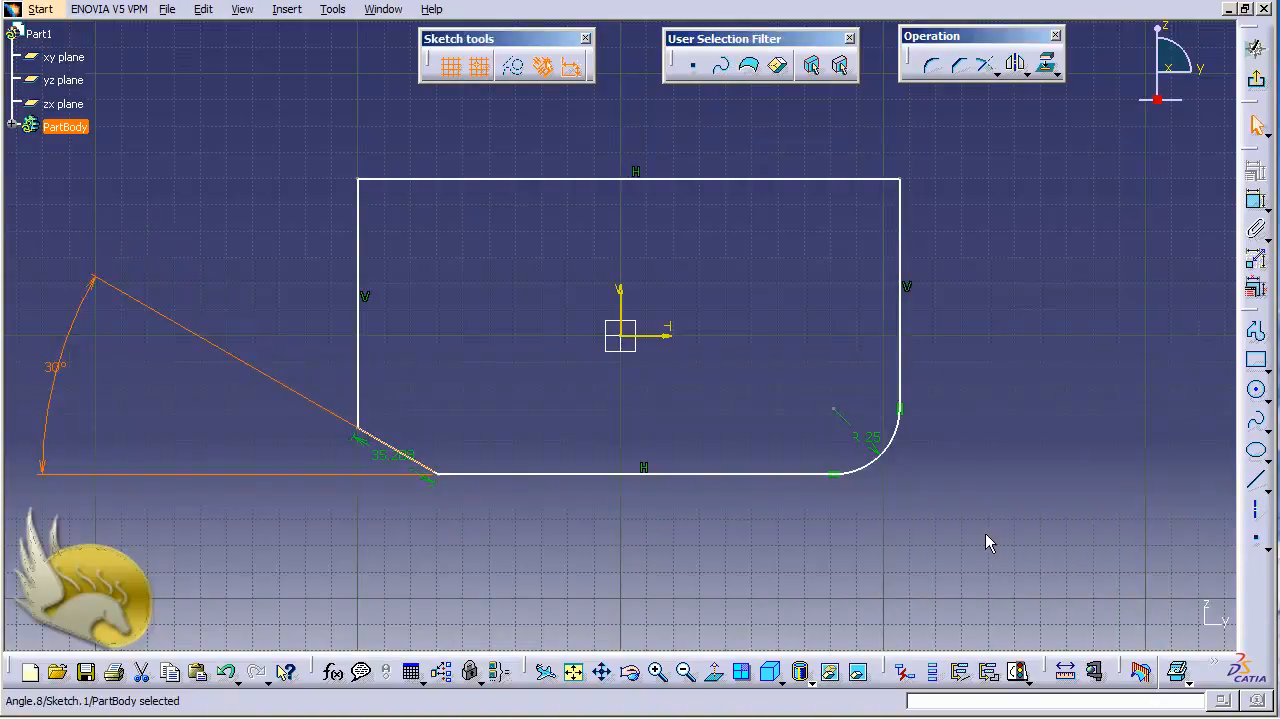
left_click_drag(63, 392, 324, 461)
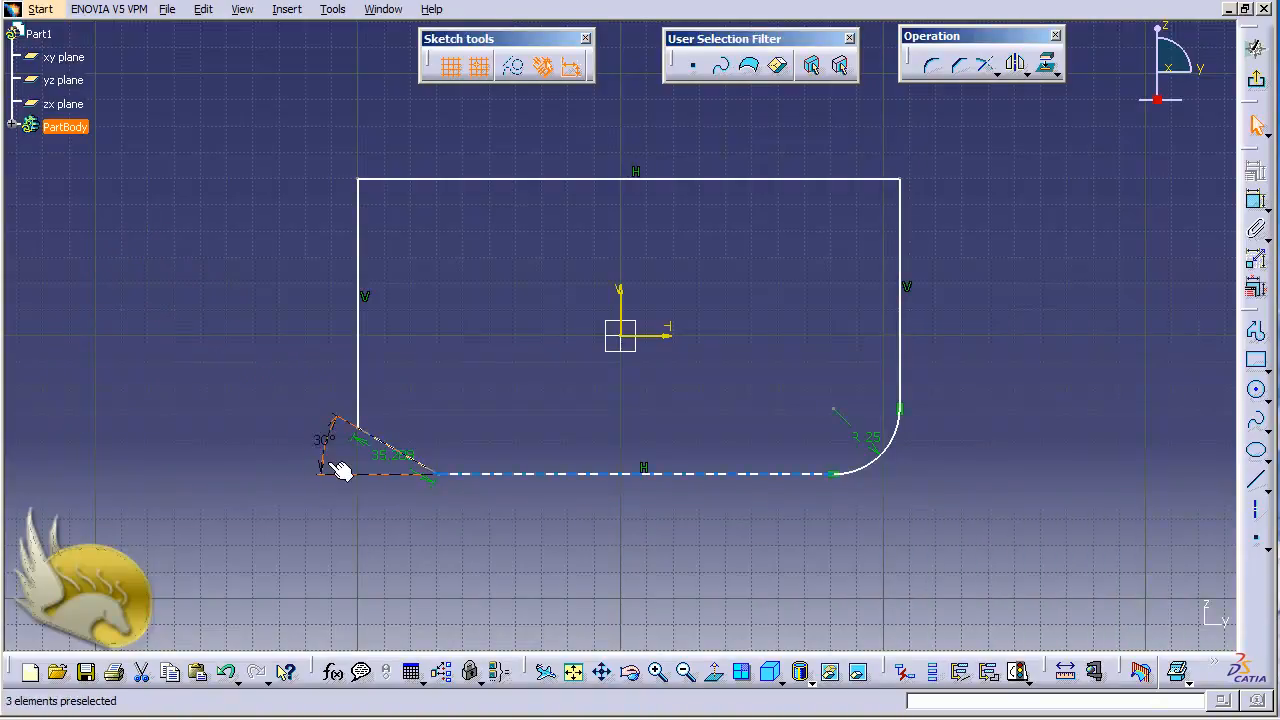
Move the chamfer's length dimension outside the profile below the corner and set the length to 20 mm
left_click(392, 462)
left_click_drag(364, 485, 363, 551)
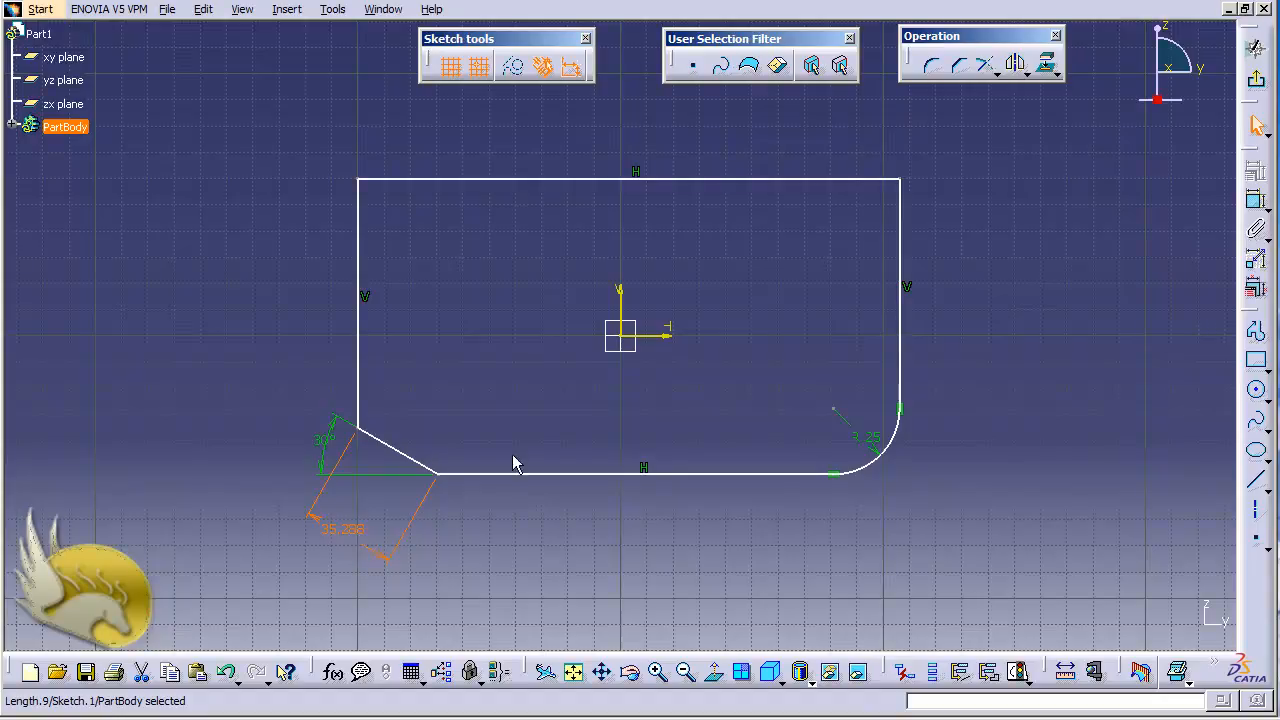
double_click(376, 536)
type("20")
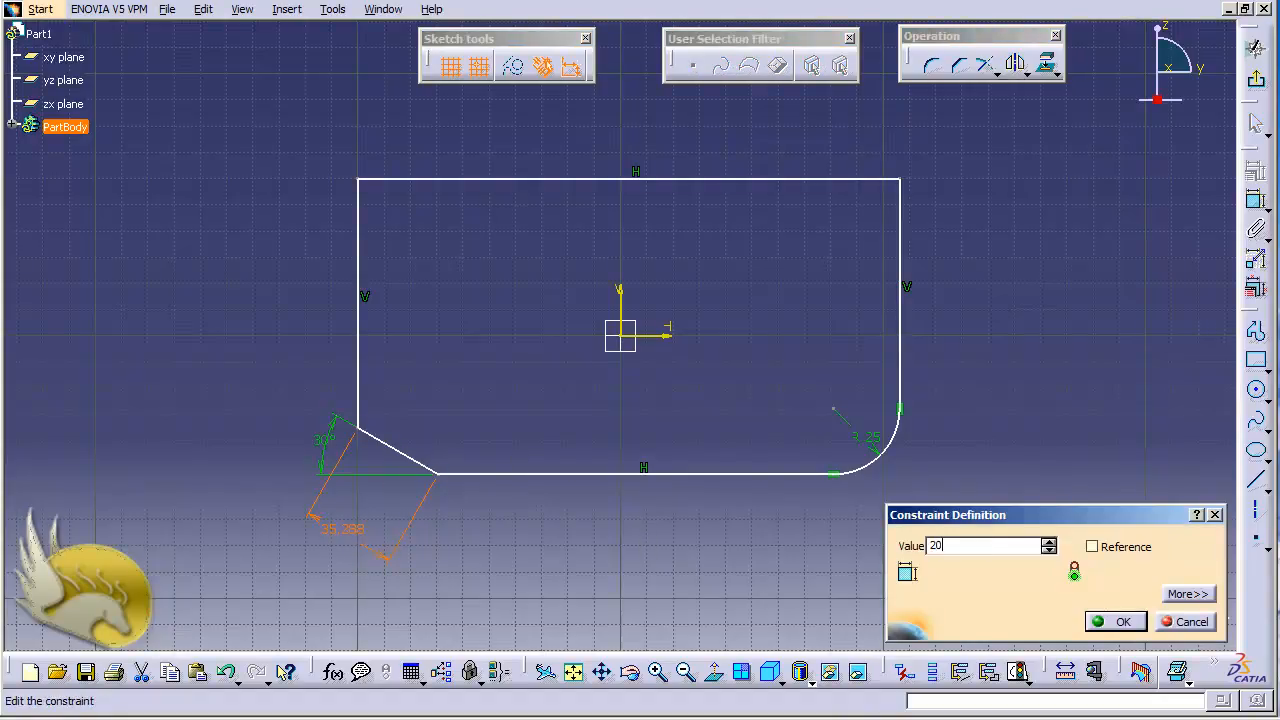
key("Return")
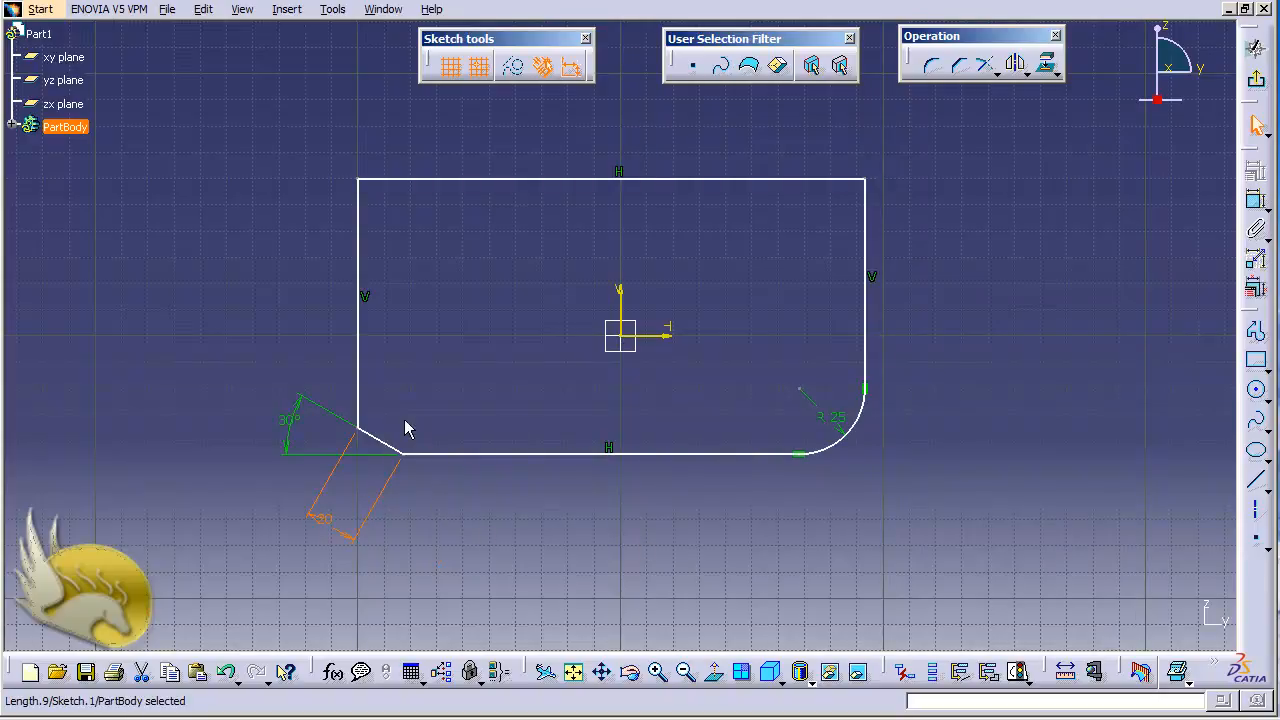
left_click(441, 405)
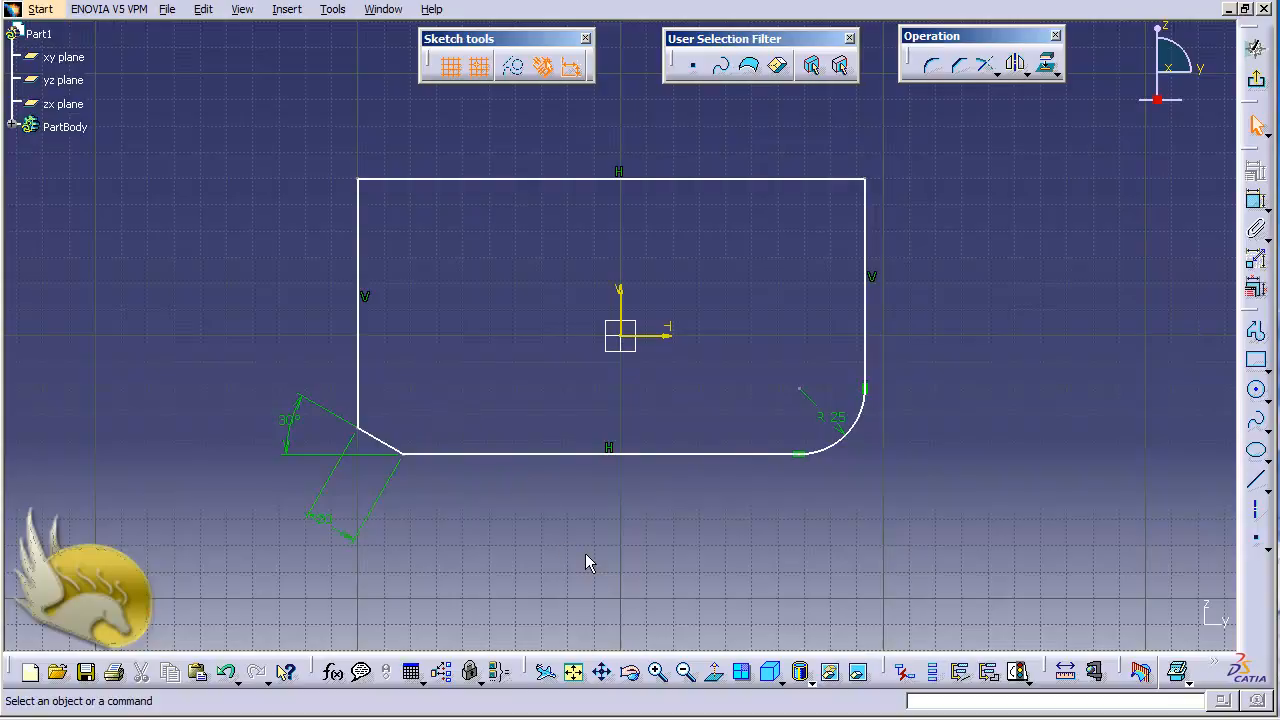
key("Left")
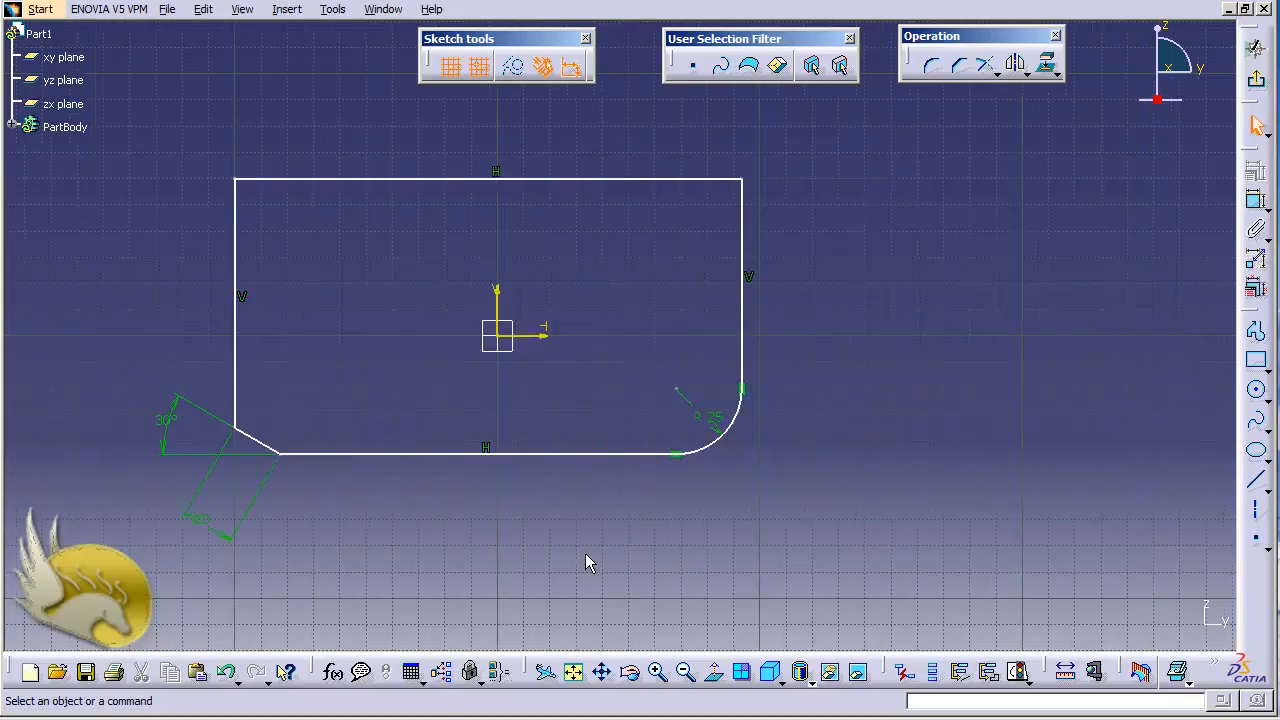
key("Left")
key("Left")
key("Left")
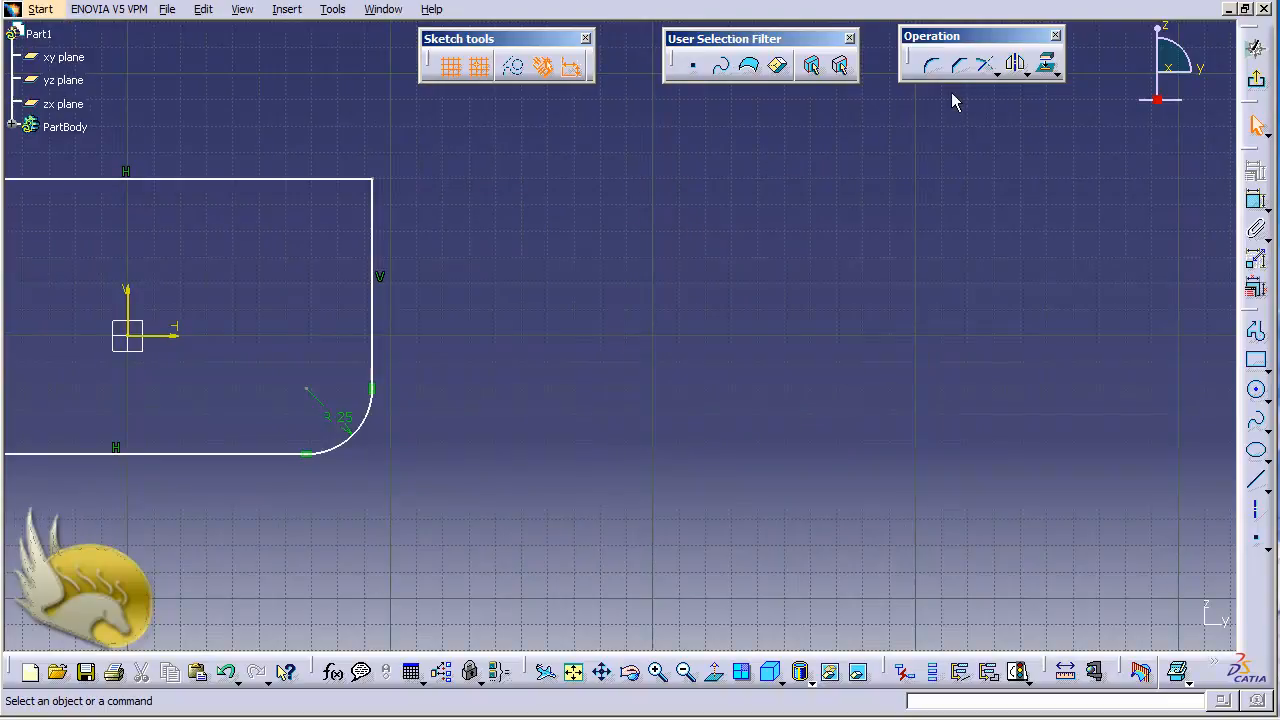
left_click(286, 12)
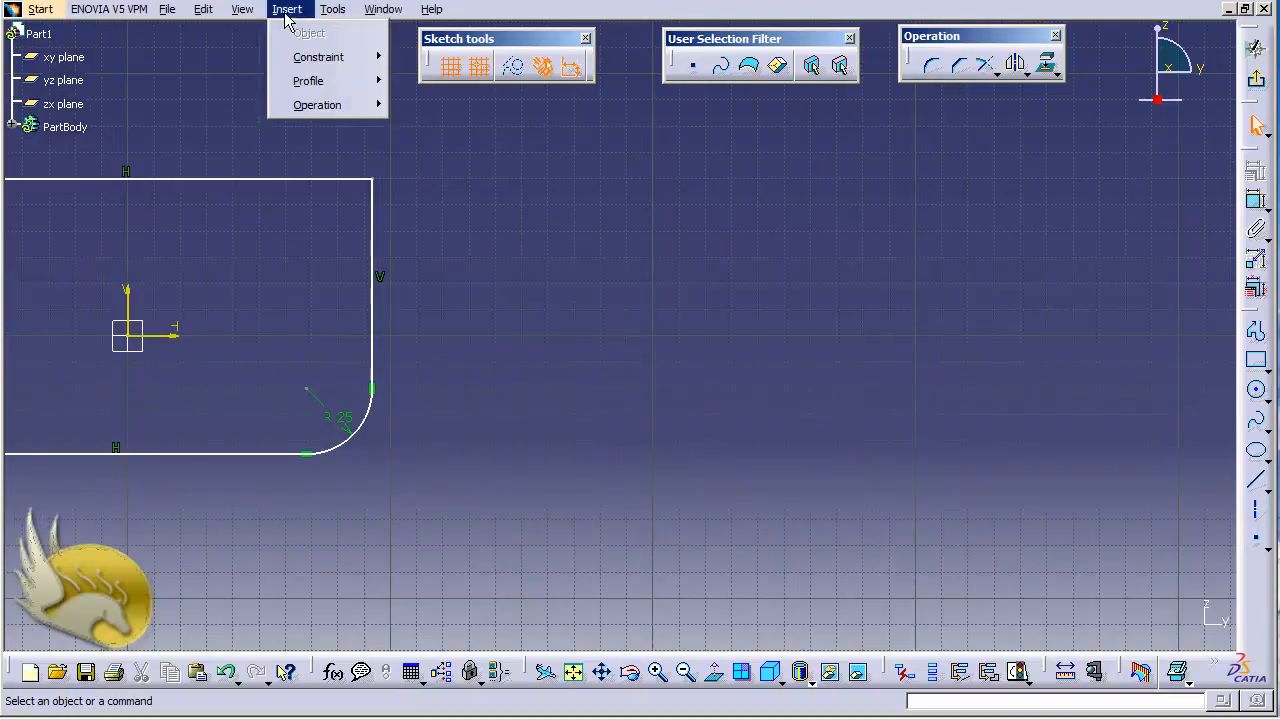
mouse_move(325, 108)
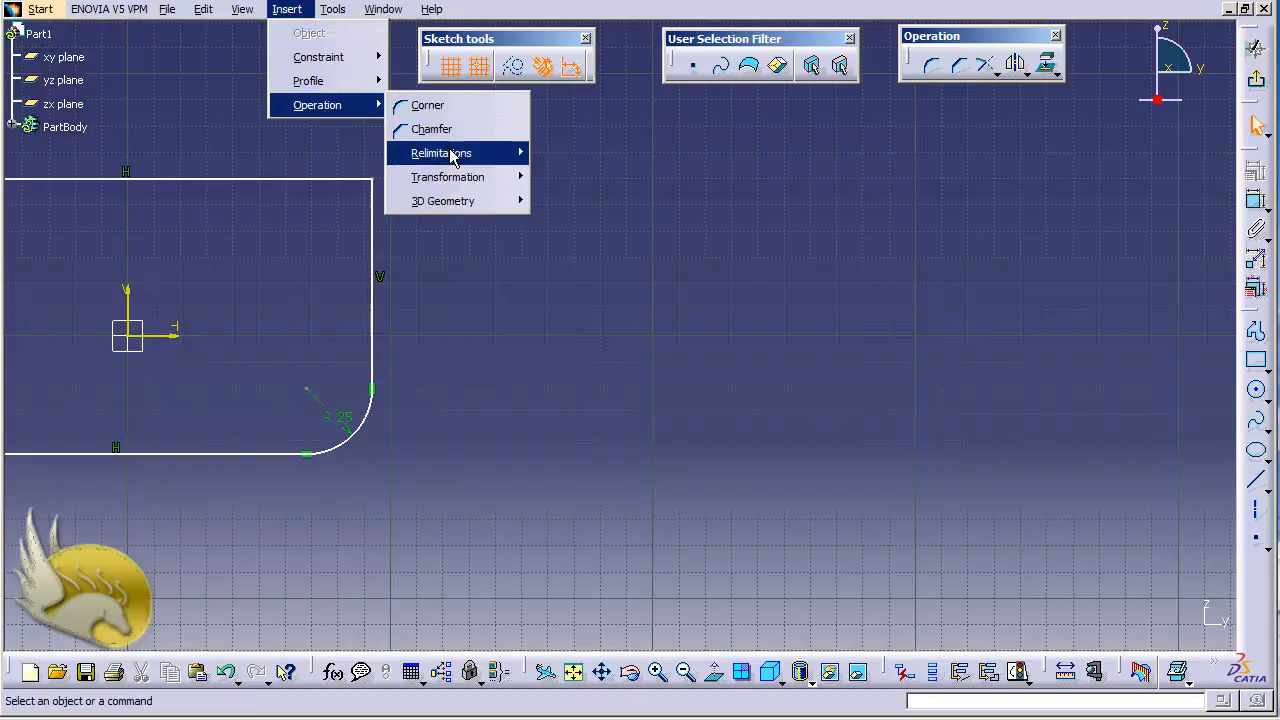
mouse_move(452, 156)
mouse_move(471, 178)
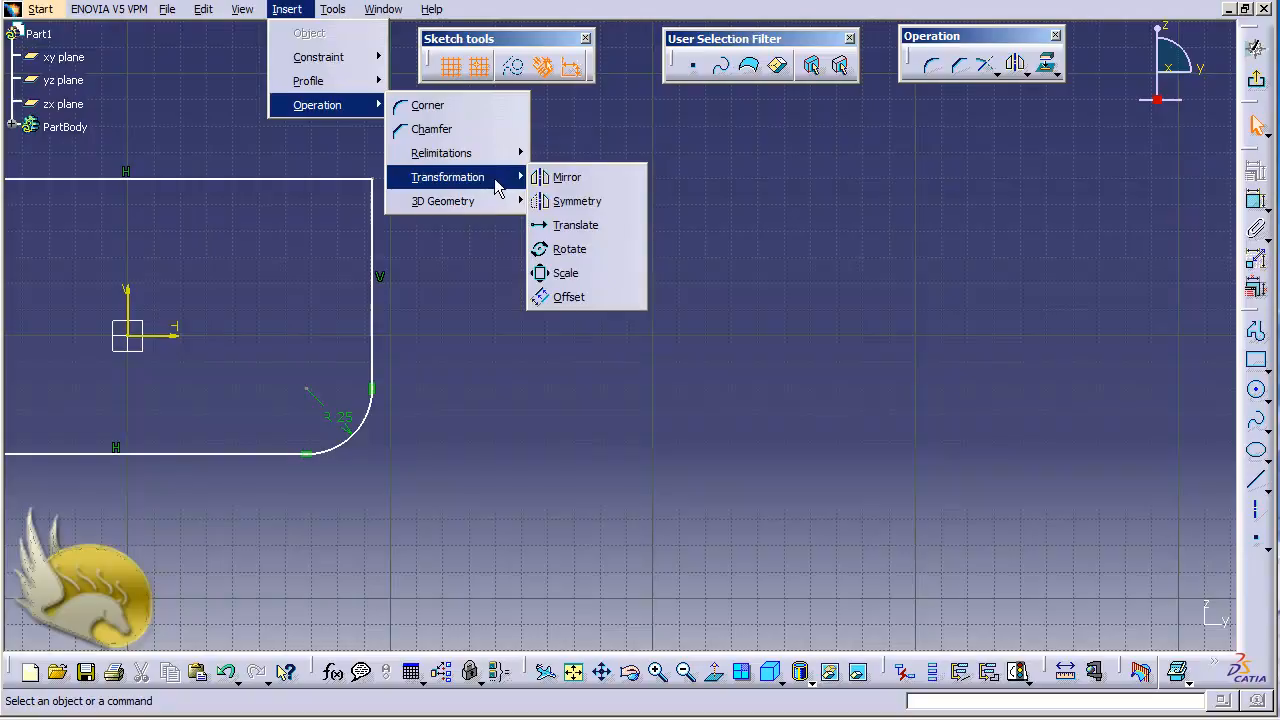
left_click(708, 238)
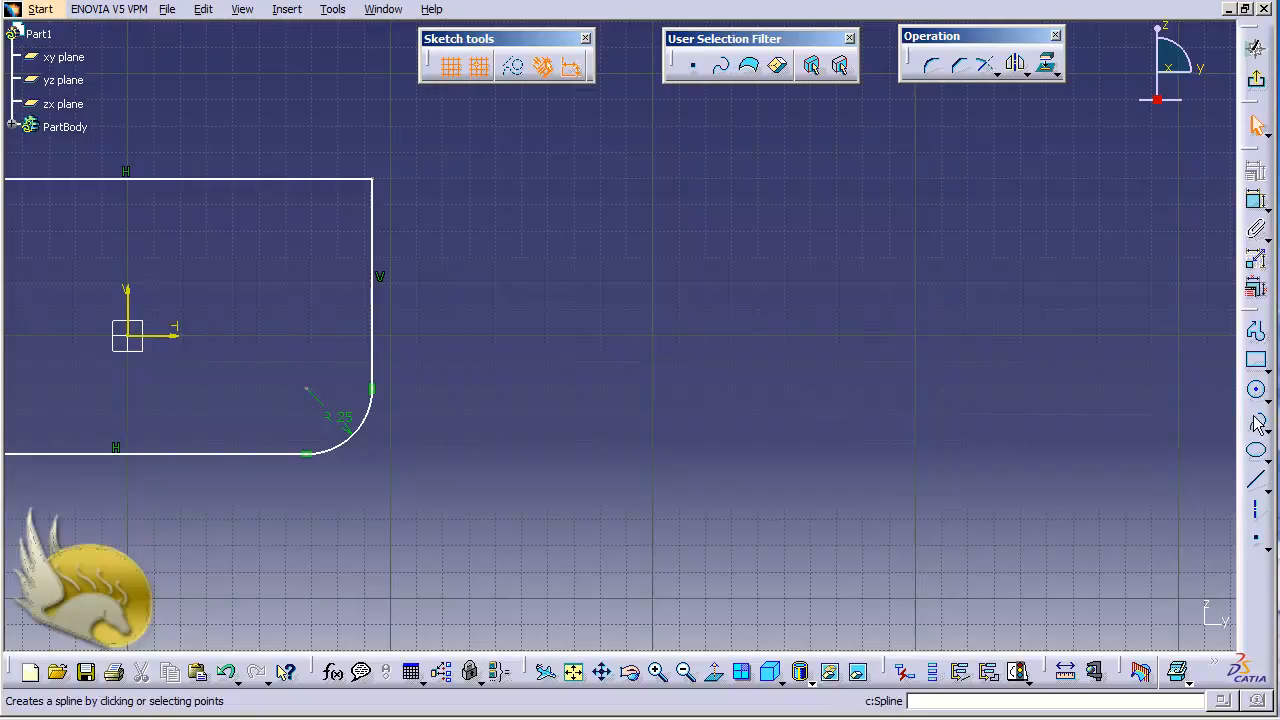
Draw a slightly inclined axis rising to the right in the empty area to the right of the profile
left_click(1259, 515)
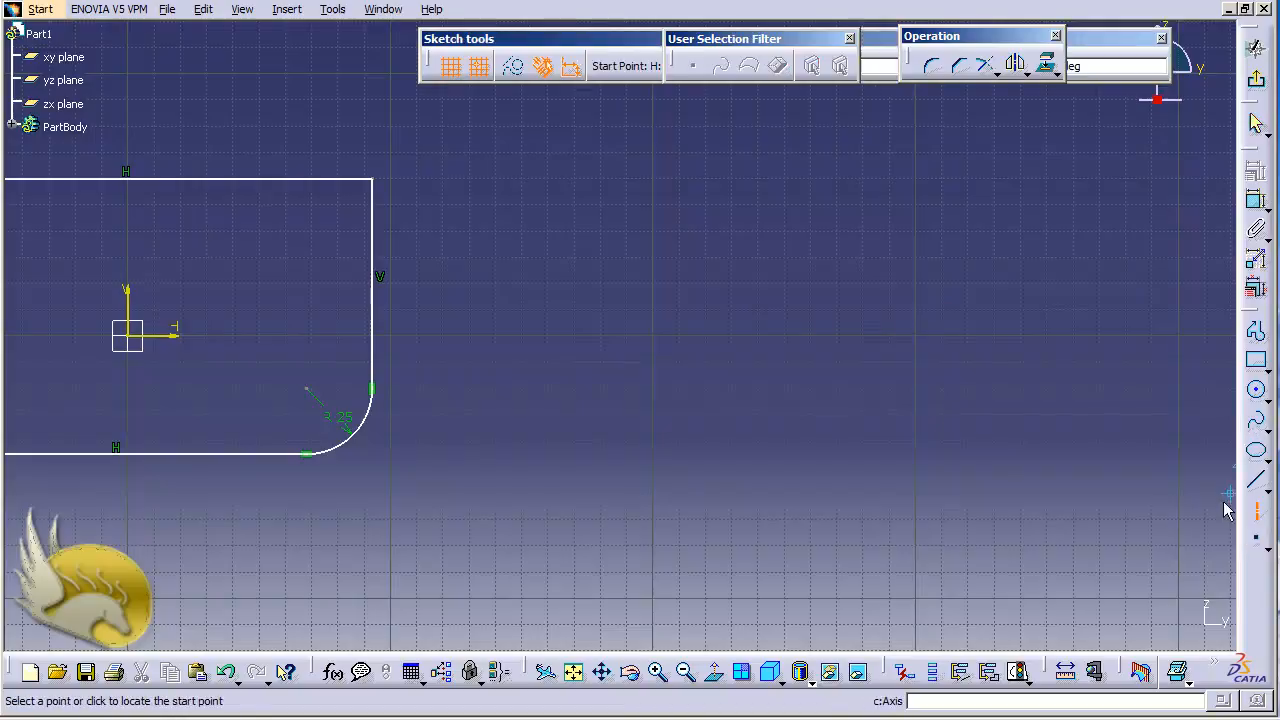
left_click(625, 311)
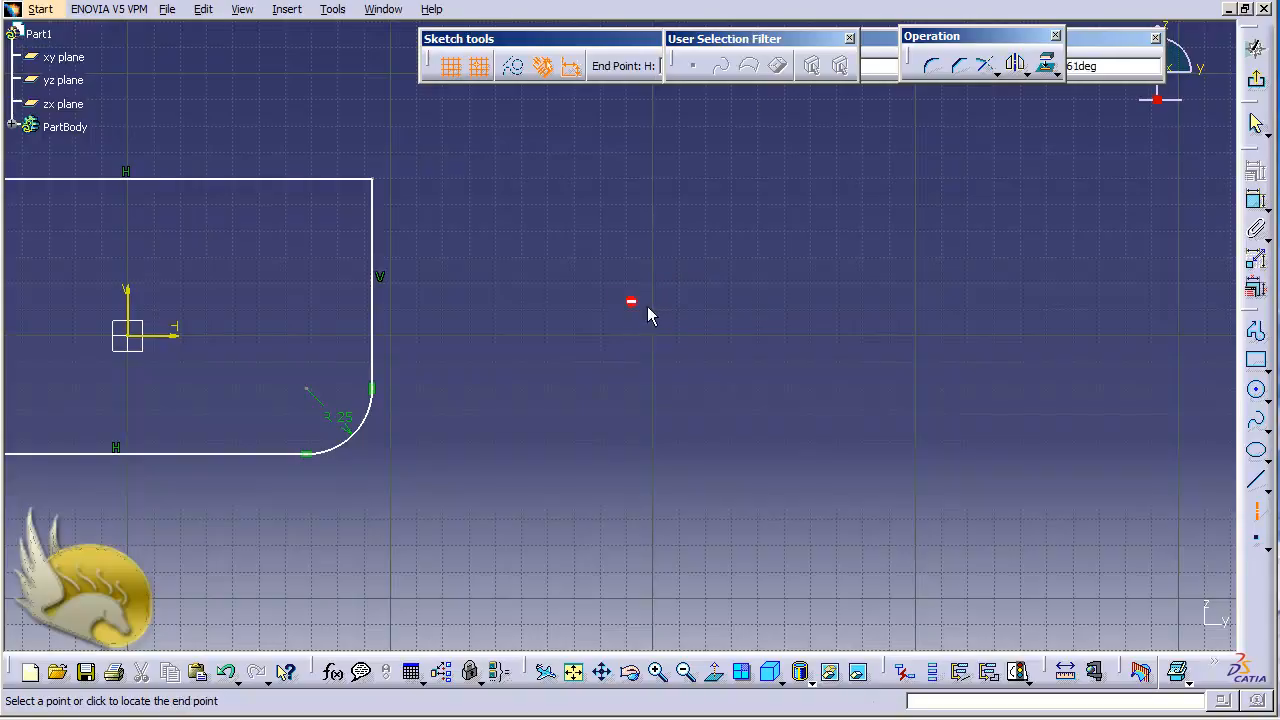
left_click(967, 256)
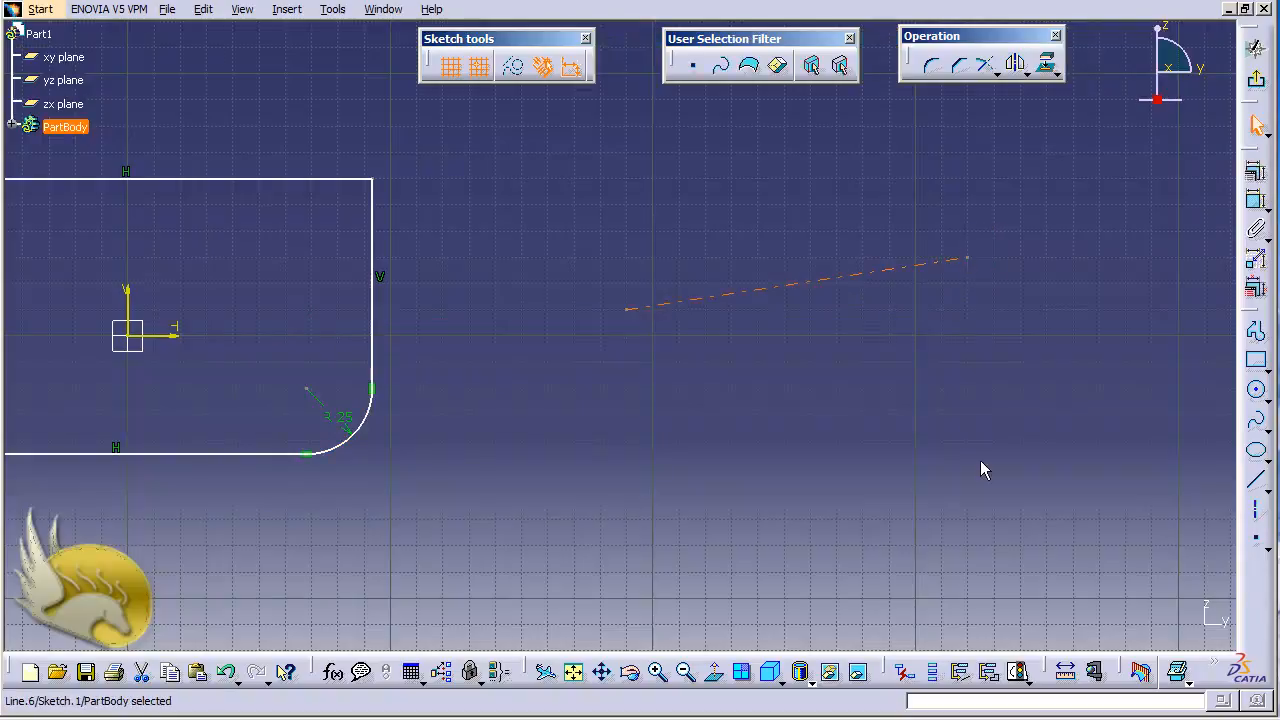
left_click(850, 432)
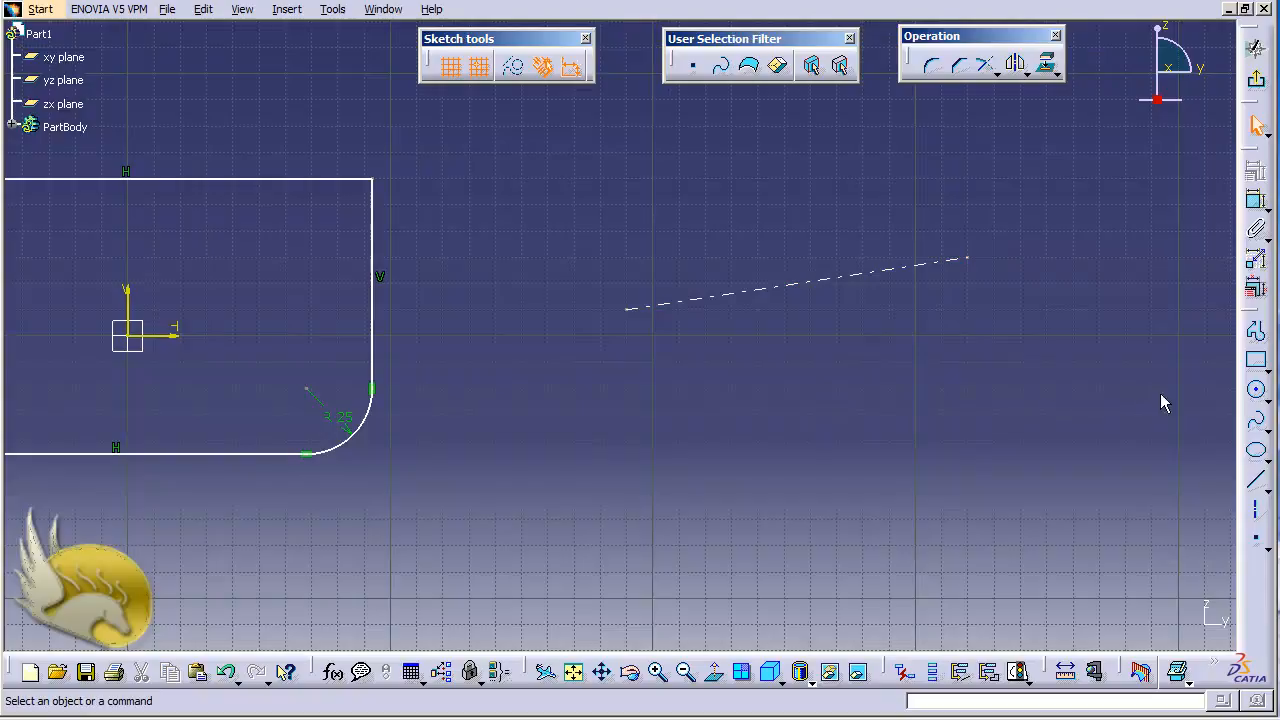
Draw a center-based arc below the inclined axis, running counterclockwise over the top and ending level with its center on the left
left_click(1265, 398)
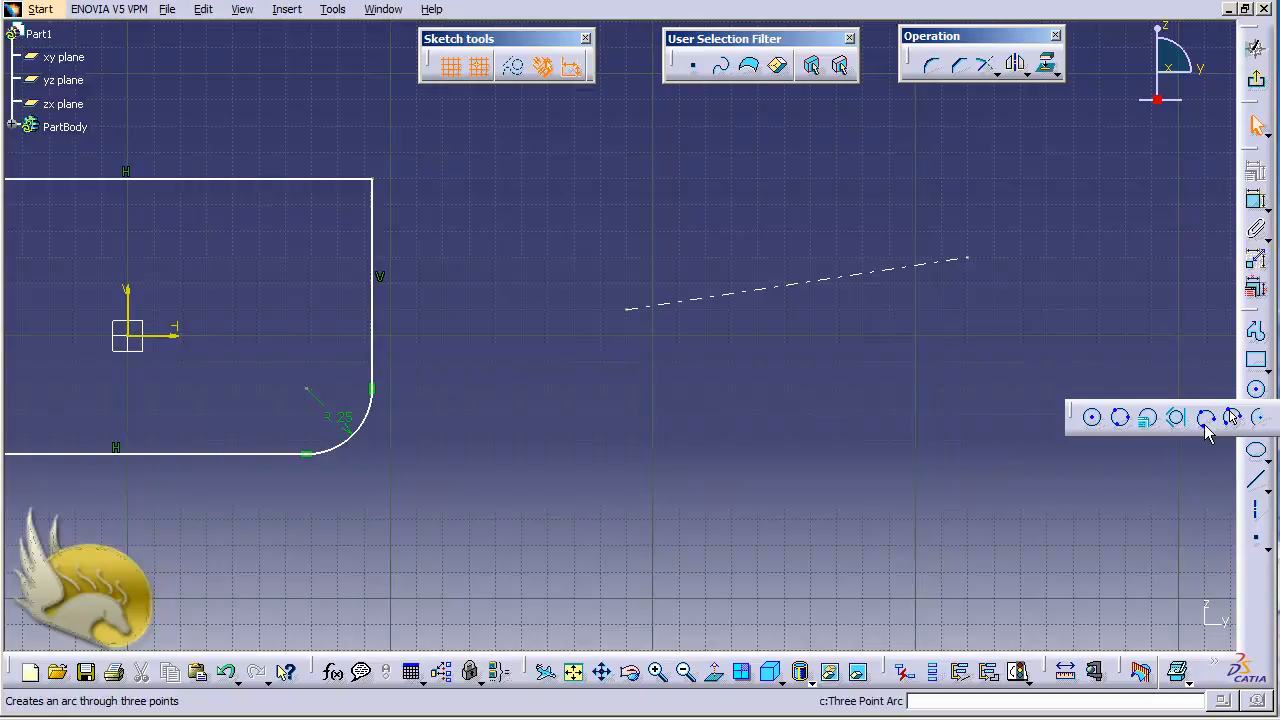
left_click(1258, 420)
left_click(817, 421)
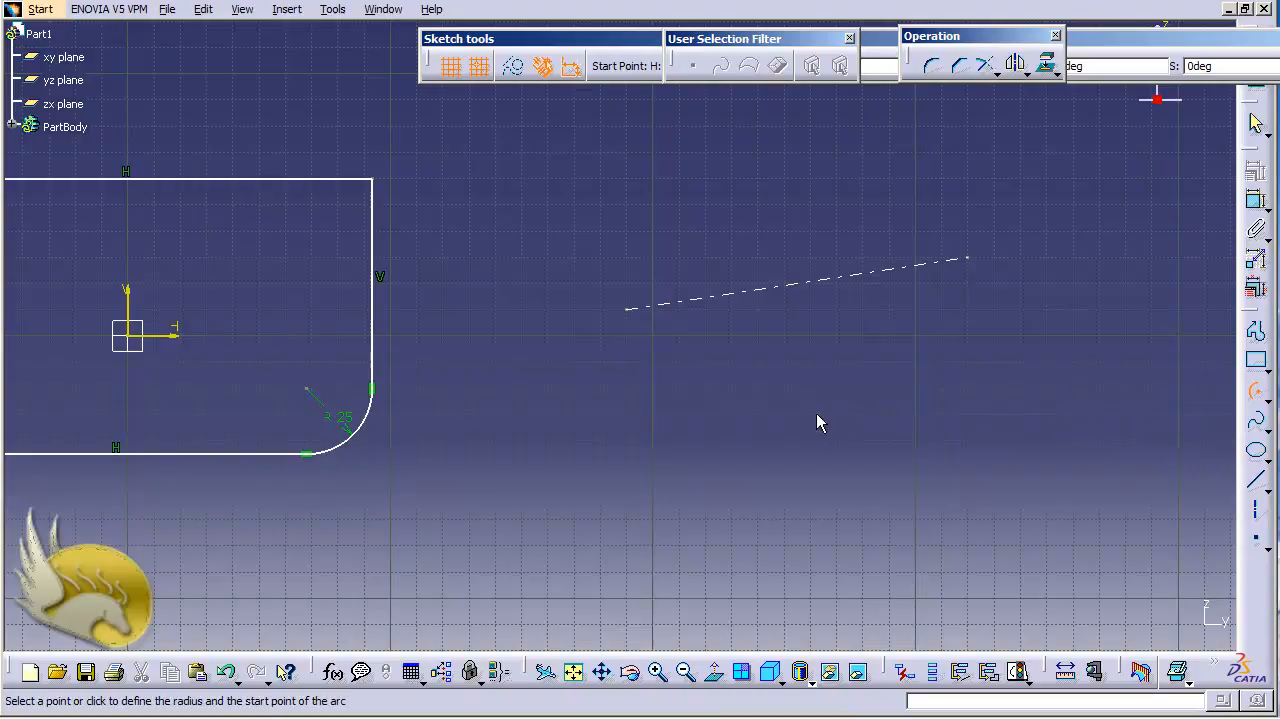
left_click(921, 374)
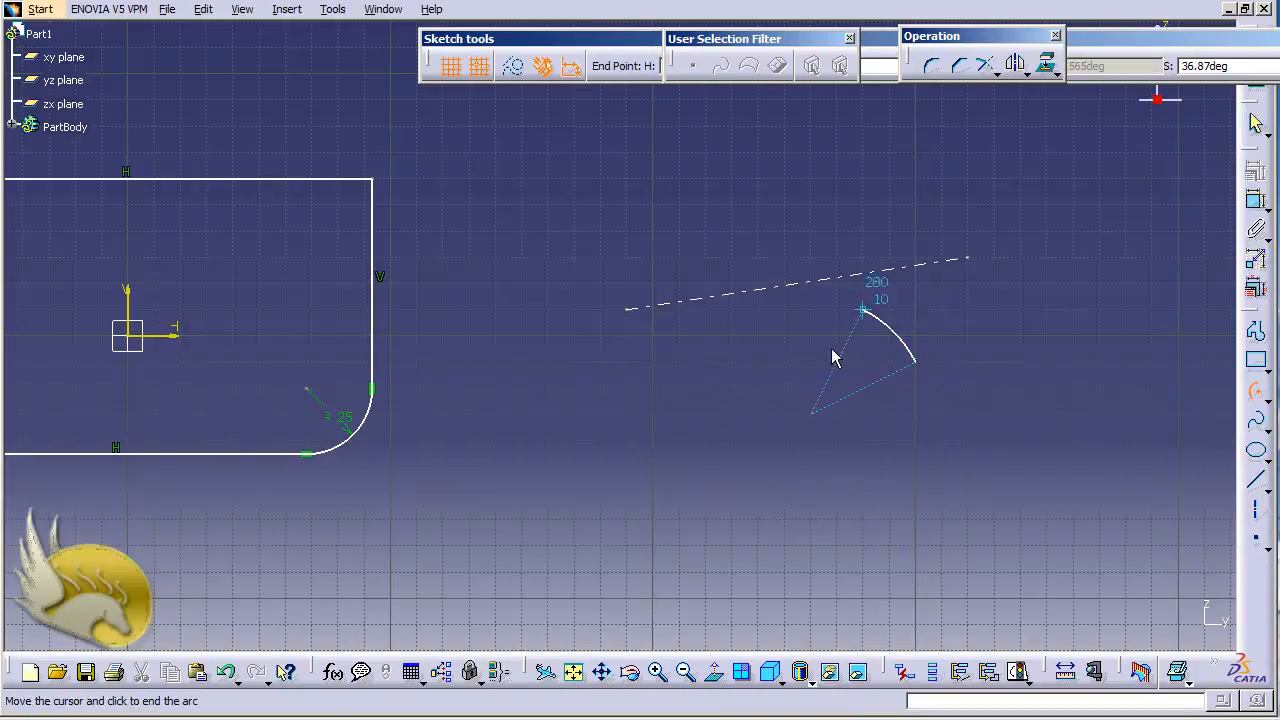
left_click(732, 421)
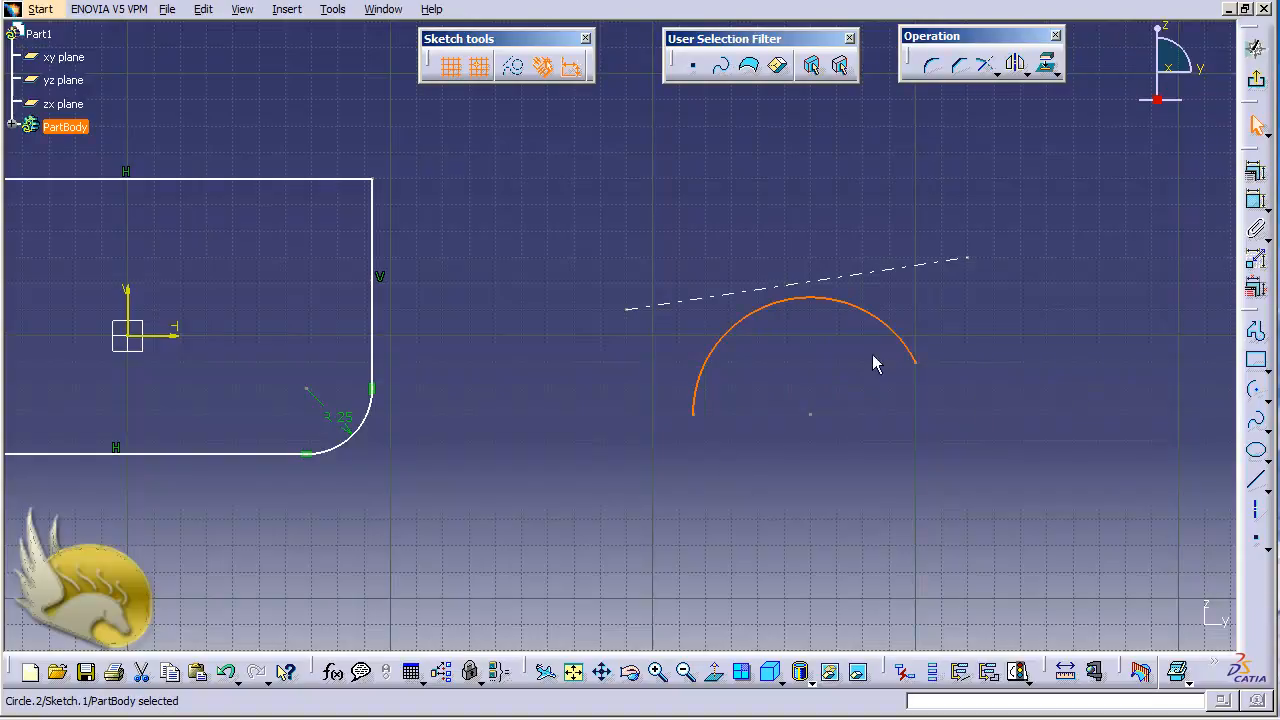
Mirror the arc about the inclined axis
left_click(285, 18)
mouse_move(360, 105)
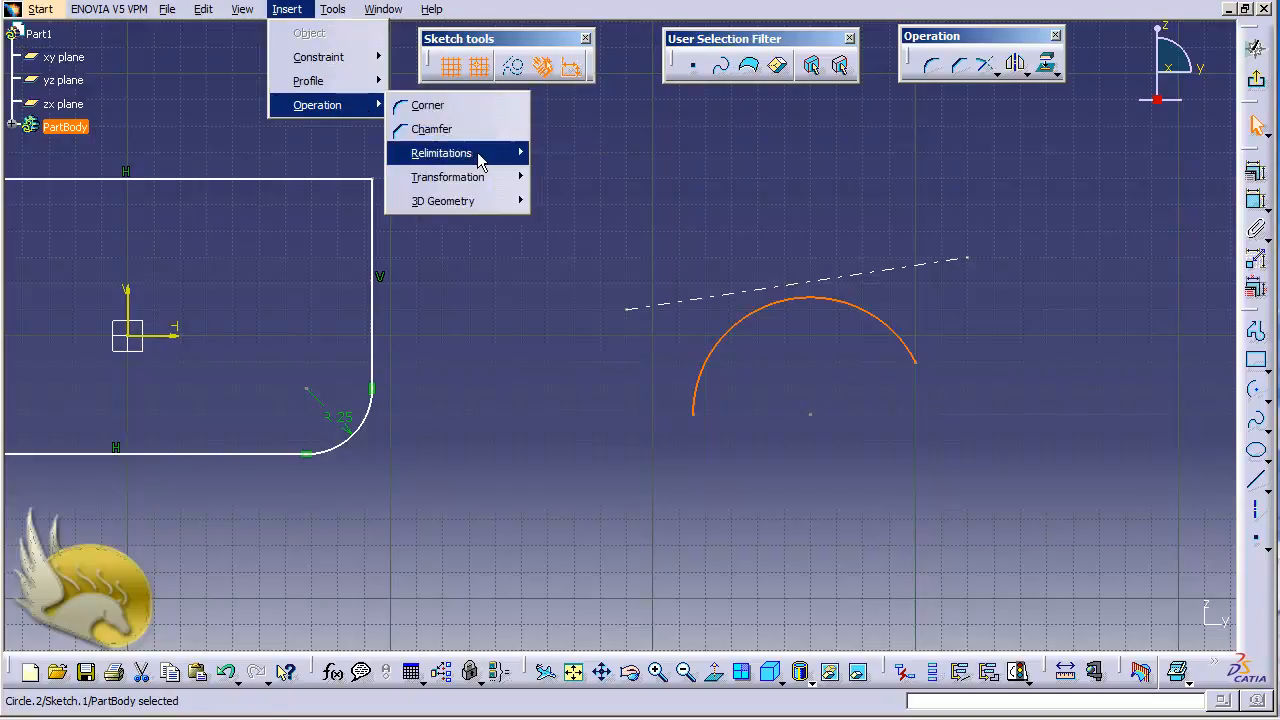
mouse_move(486, 176)
left_click(545, 180)
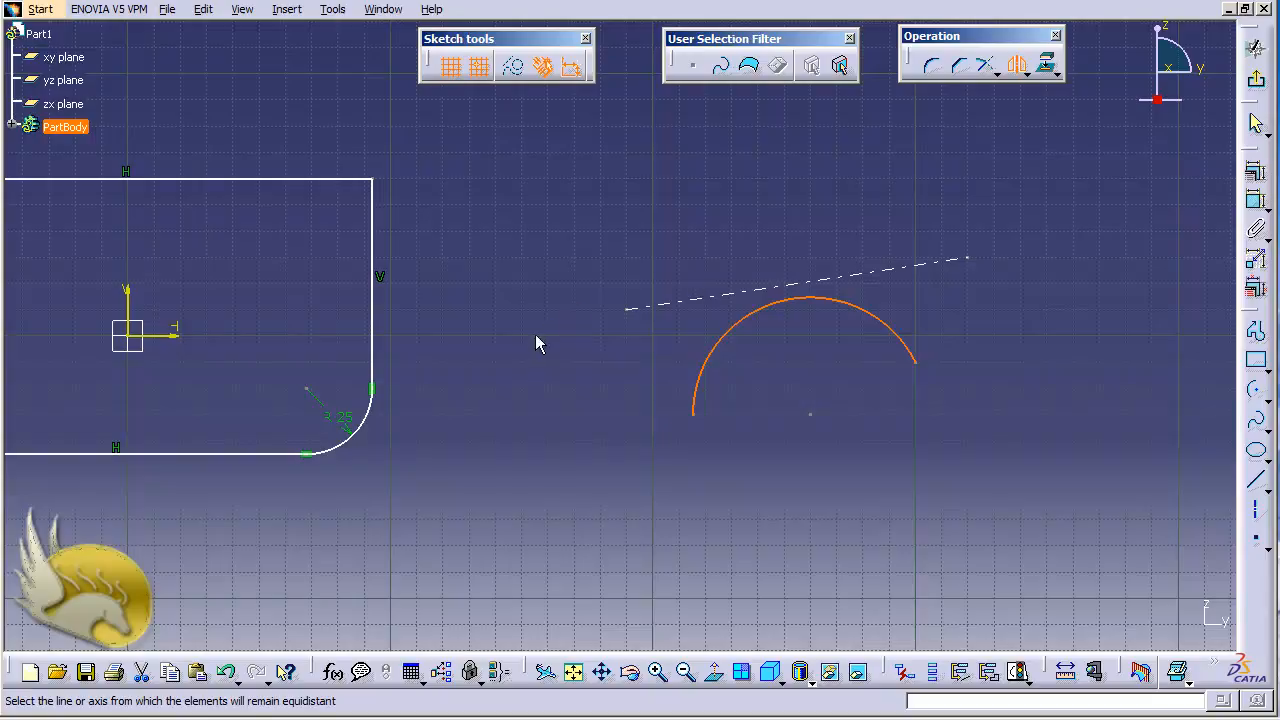
left_click(640, 309)
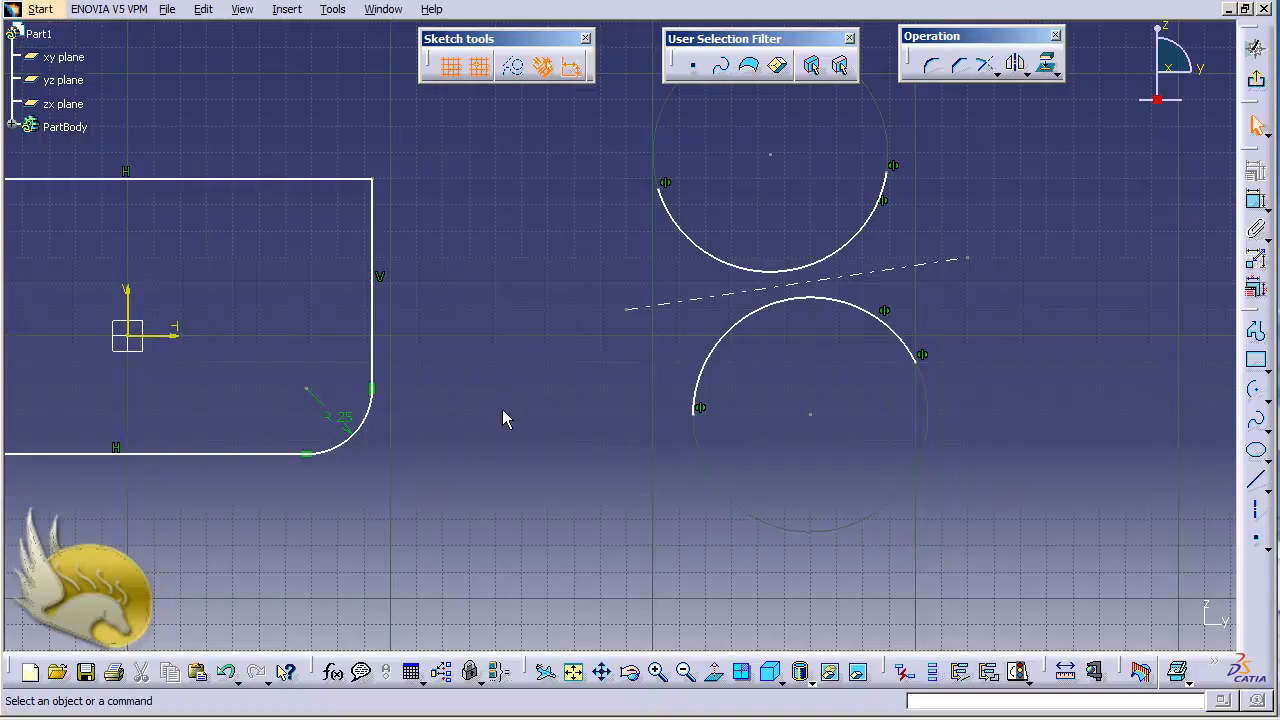
key("ctrl+Right")
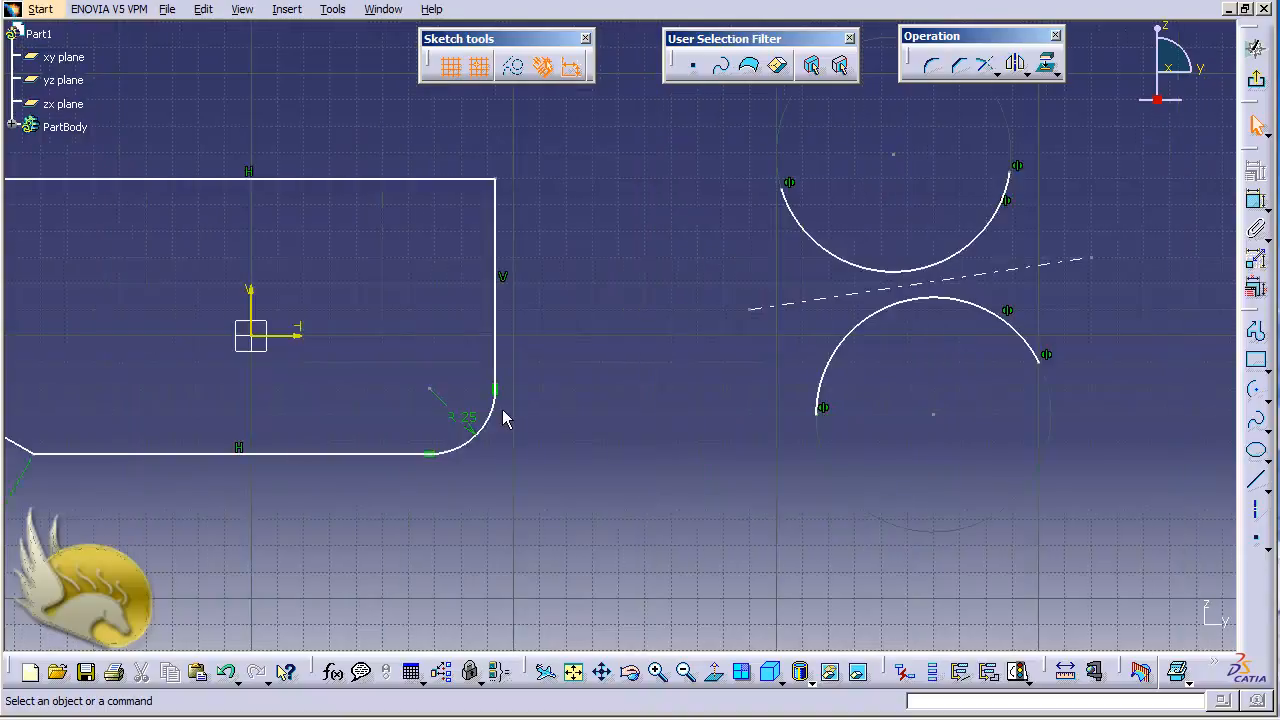
key("ctrl+Right")
key("ctrl+Right")
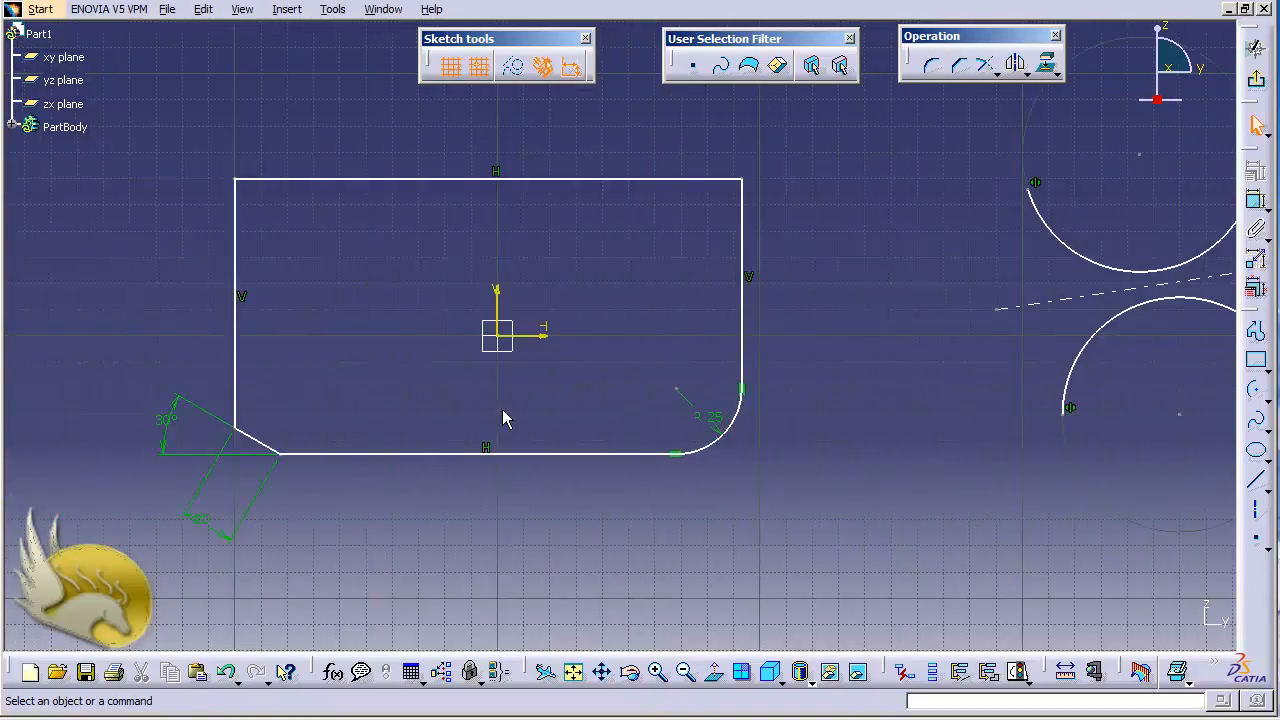
key("ctrl+Right")
key("ctrl+Right")
key("ctrl+Right")
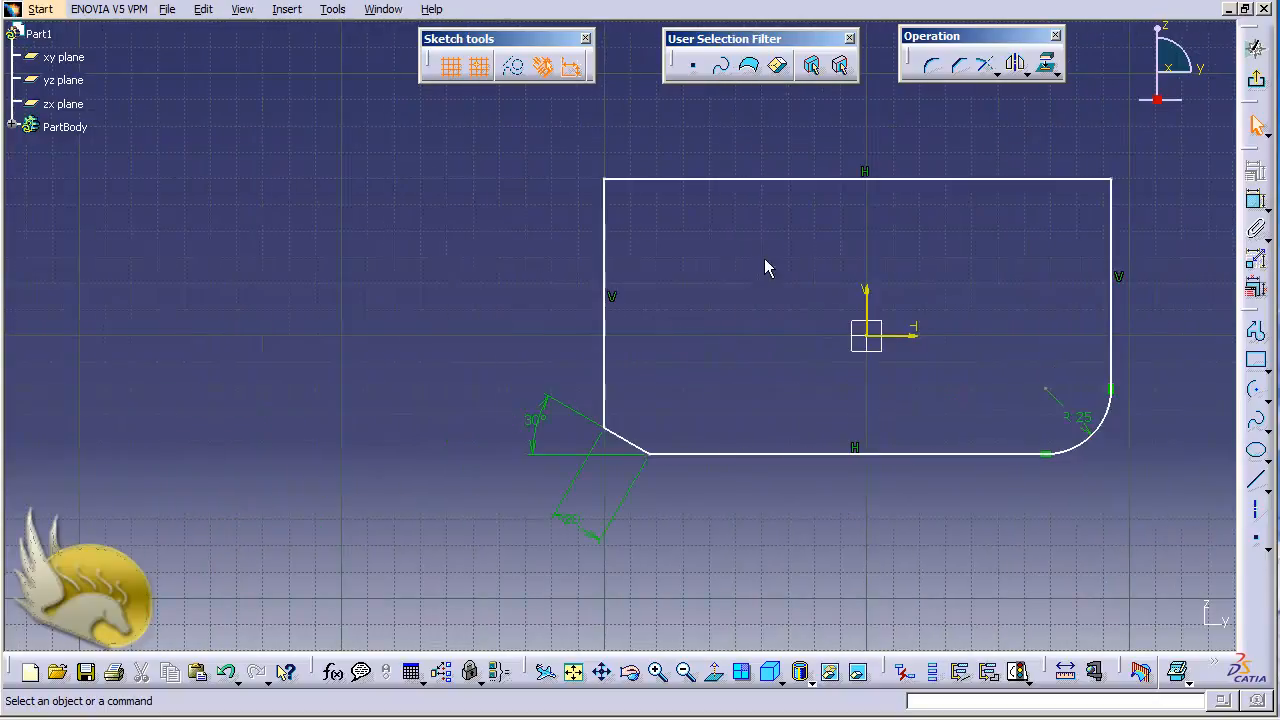
mouse_move(548, 150)
left_mouse_down()
mouse_move(803, 314)
mouse_move(1051, 429)
mouse_move(1134, 486)
left_mouse_up()
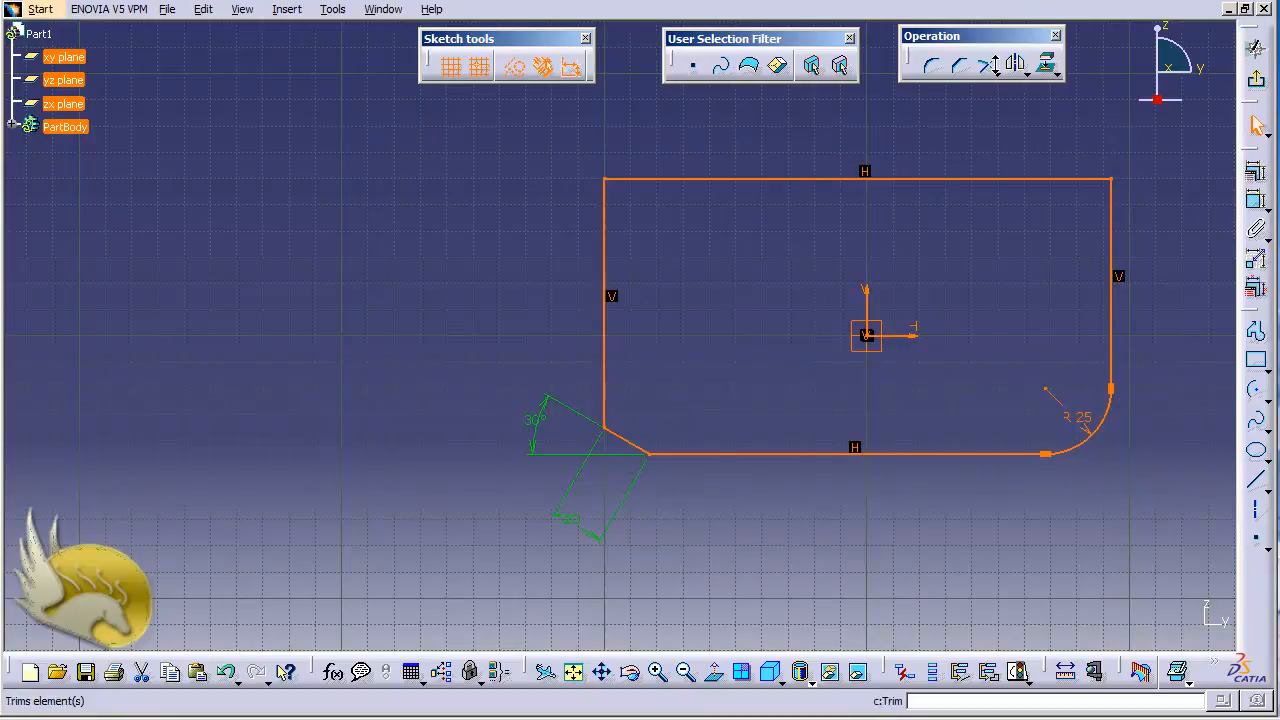
left_click(1016, 65)
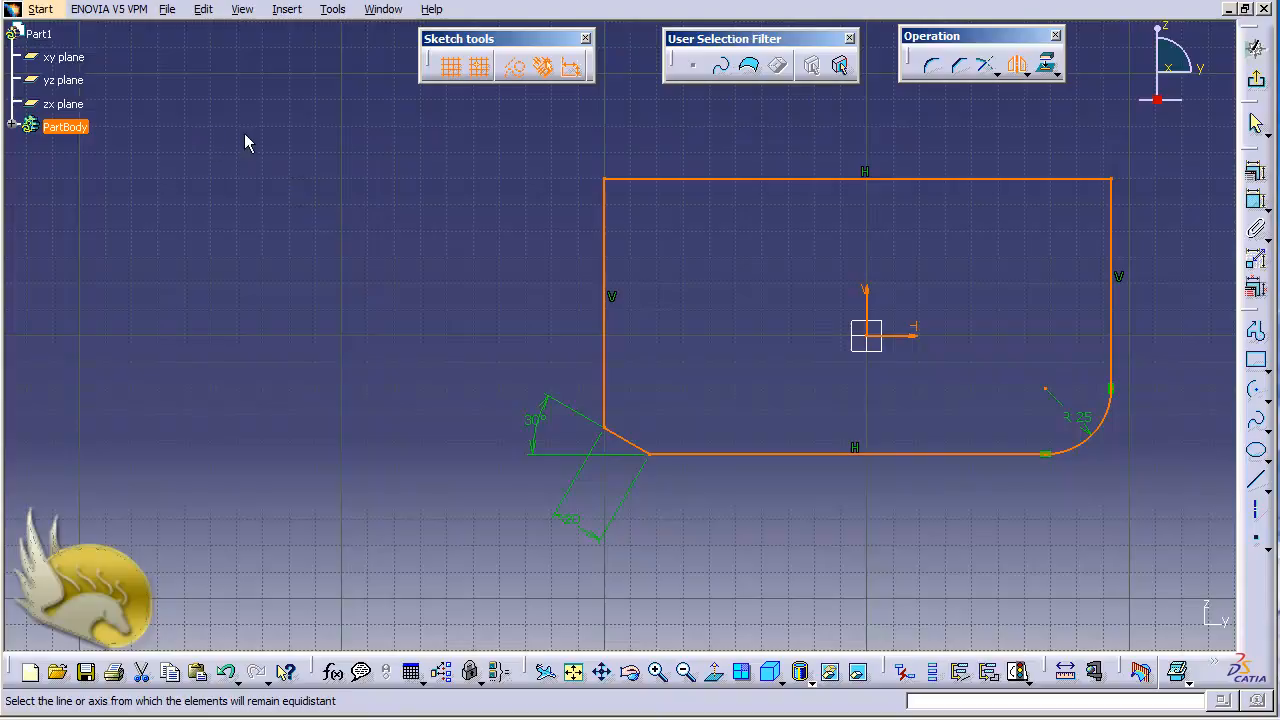
key("Escape")
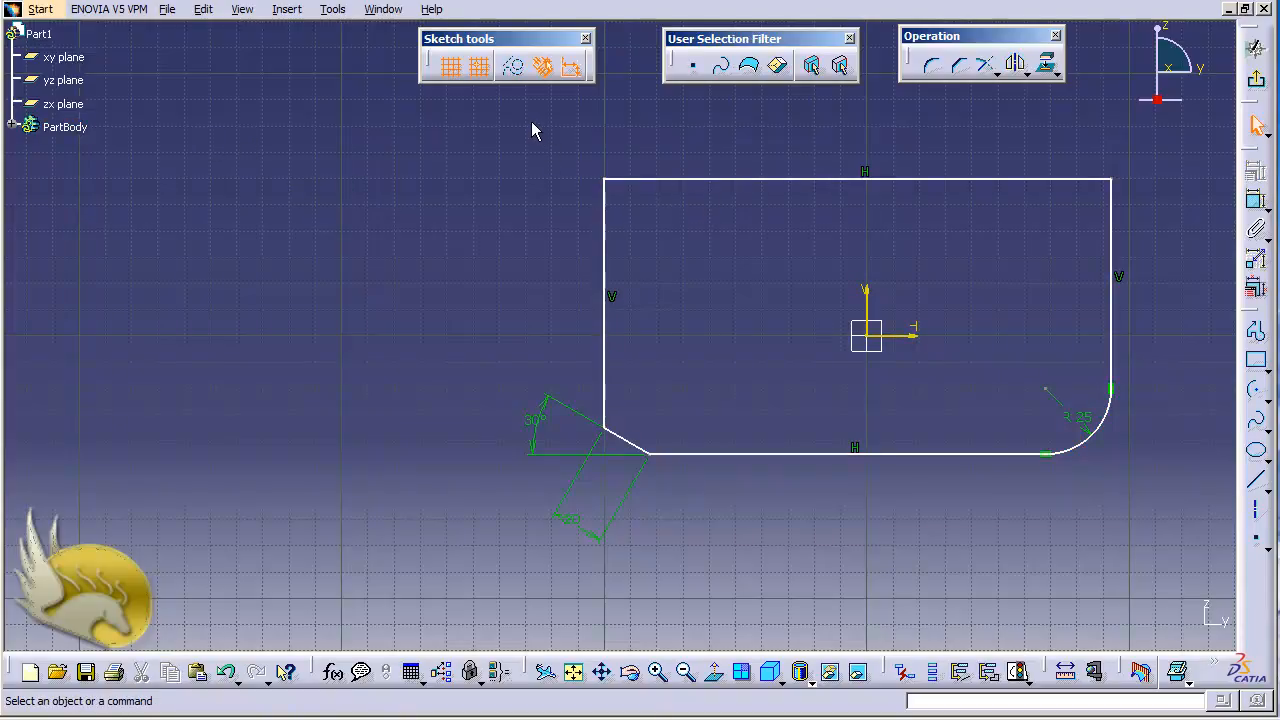
Mirror the rounded and chamfered profile, excluding its left vertical edge, using that left edge as the mirror line
mouse_move(531, 122)
left_mouse_down()
mouse_move(880, 354)
mouse_move(1158, 506)
left_mouse_up()
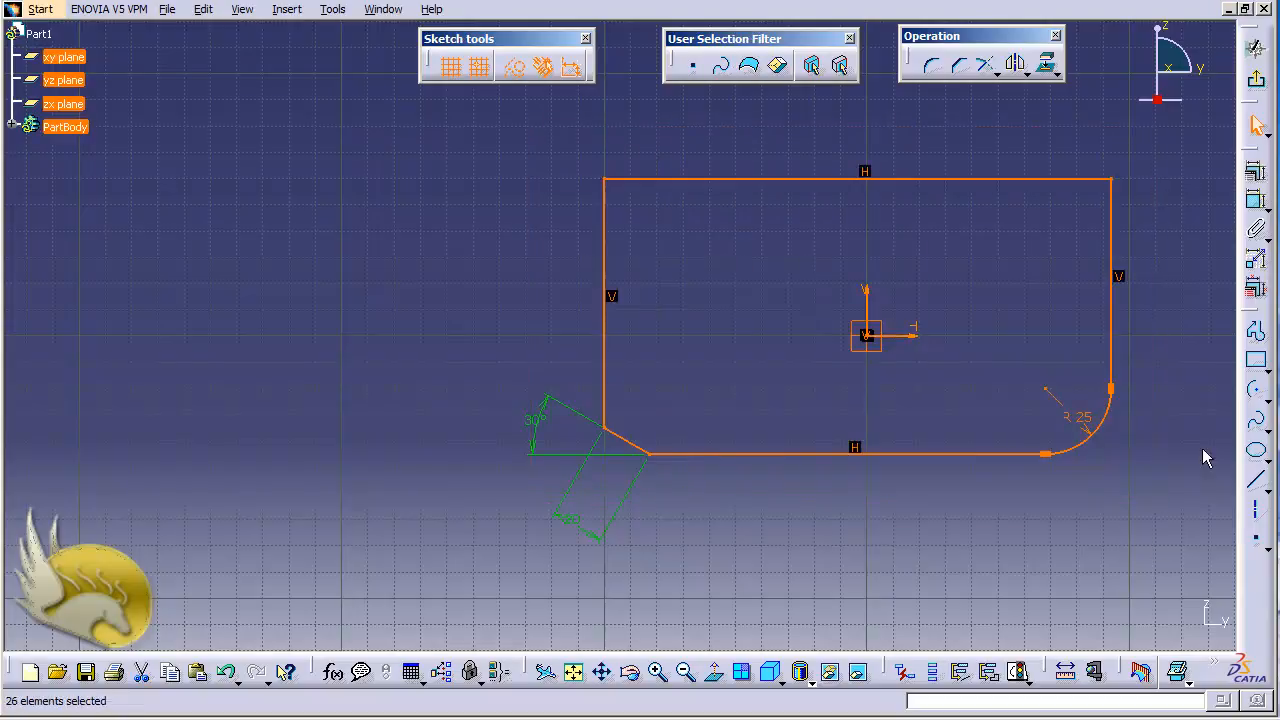
left_click(604, 262, "ctrl")
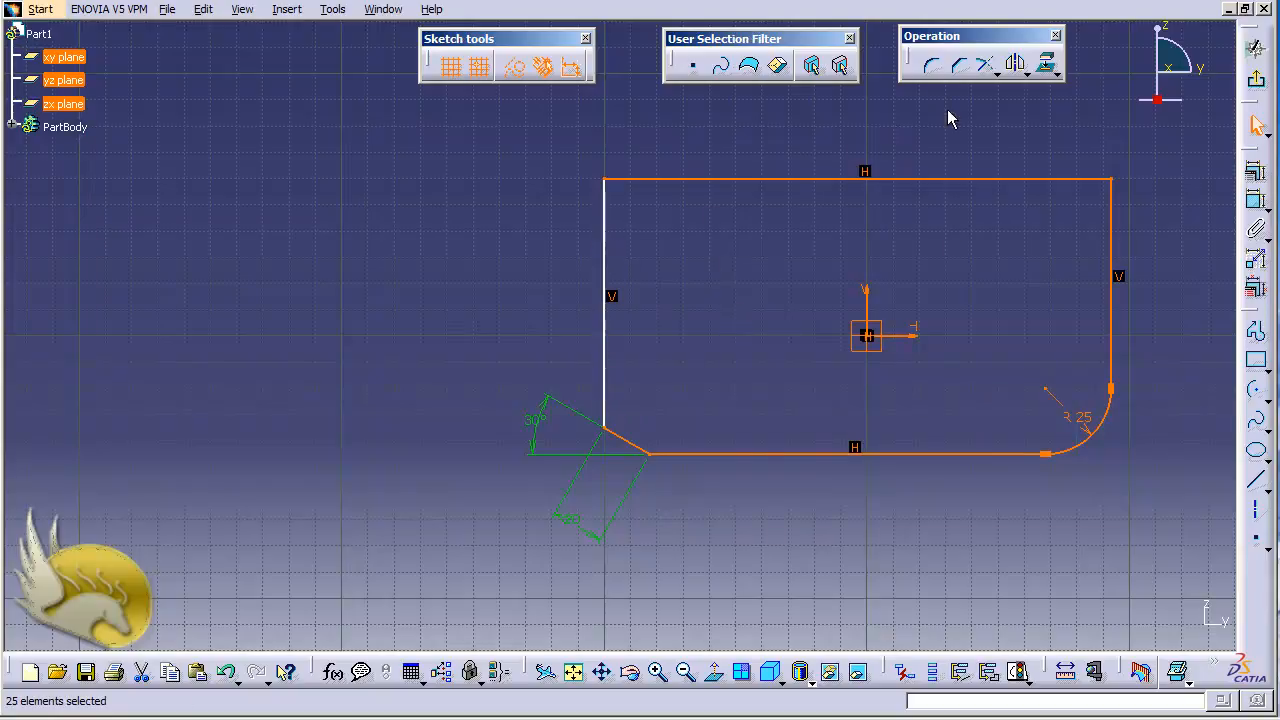
left_click(1016, 66)
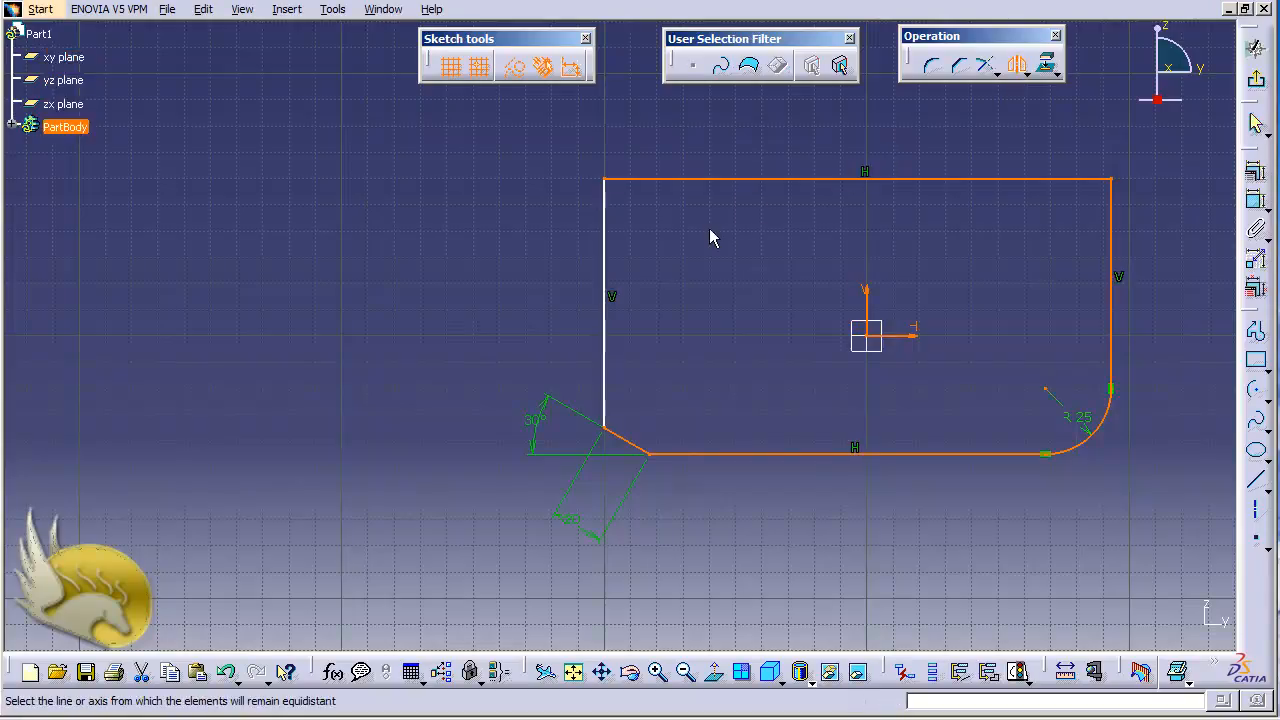
left_click(612, 240)
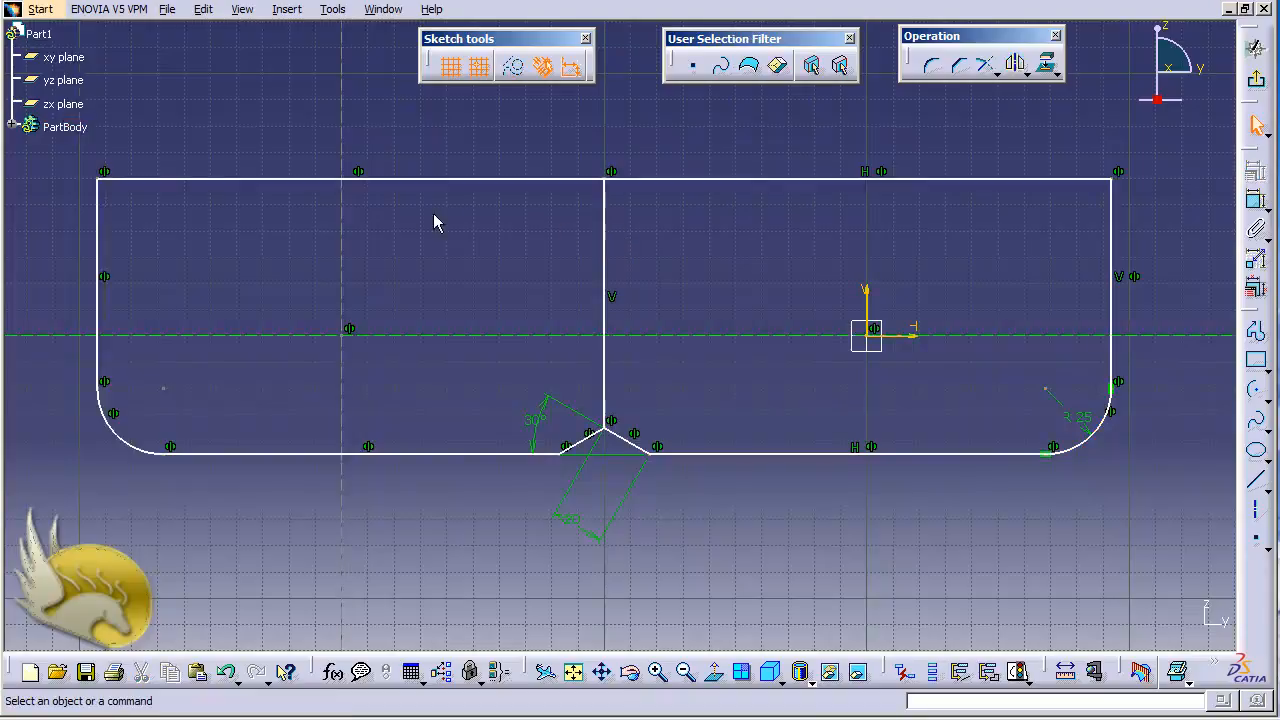